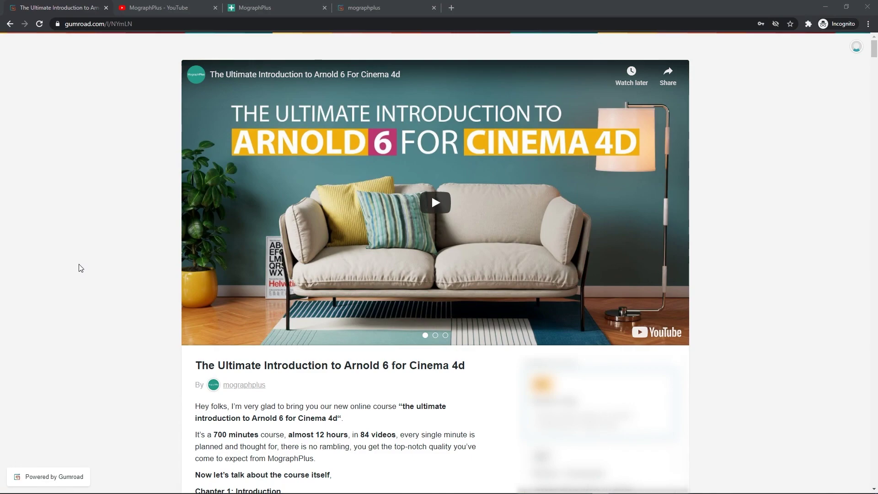
Step: Scroll through the Arnold 6 for Cinema 4D course page on Gumroad
scroll(79, 268, "down", 10)
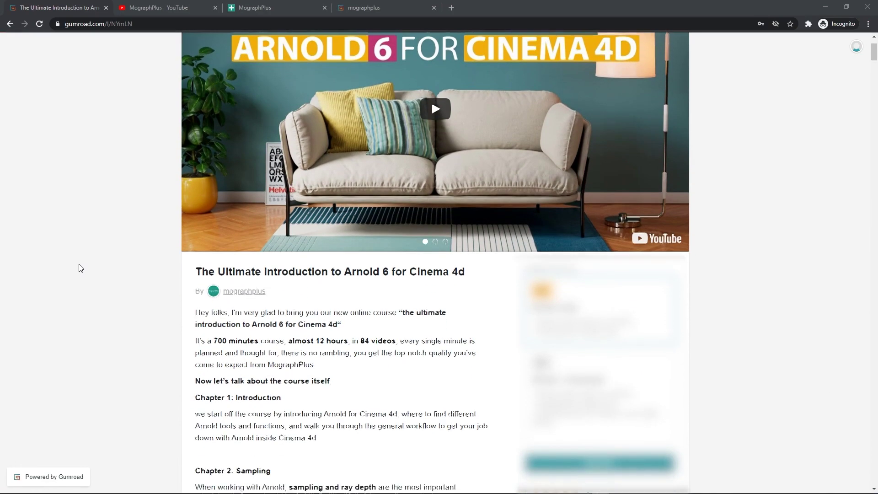
scroll(79, 268, "down", 20)
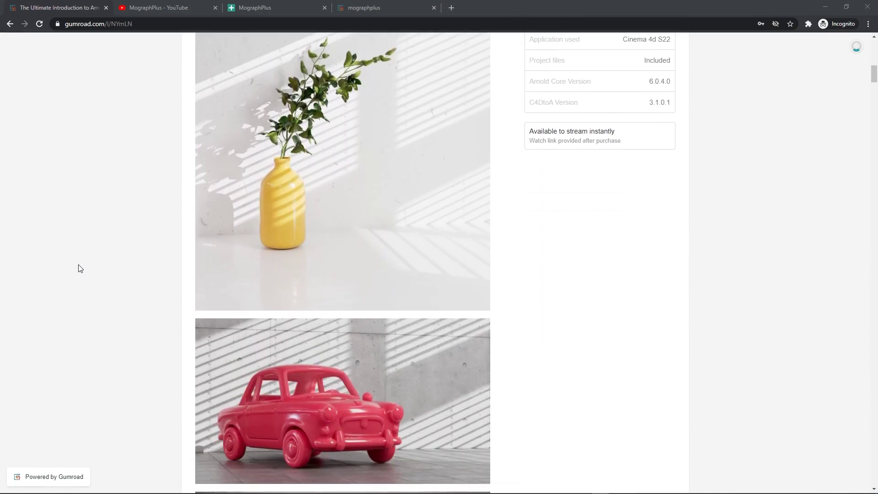
scroll(80, 268, "down", 20)
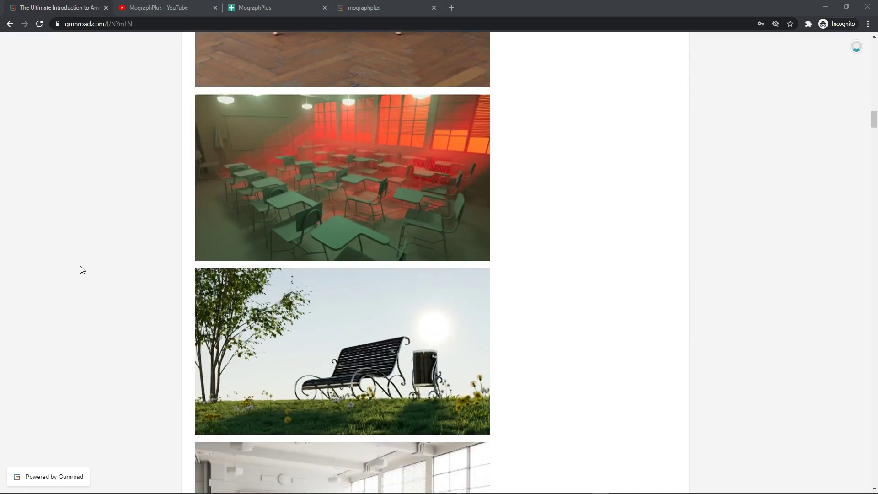
scroll(80, 270, "down", 20)
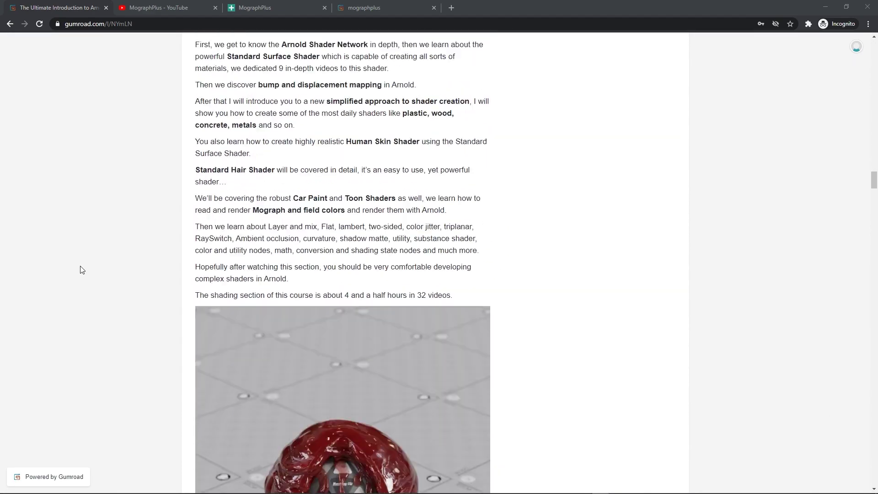
scroll(81, 269, "down", 20)
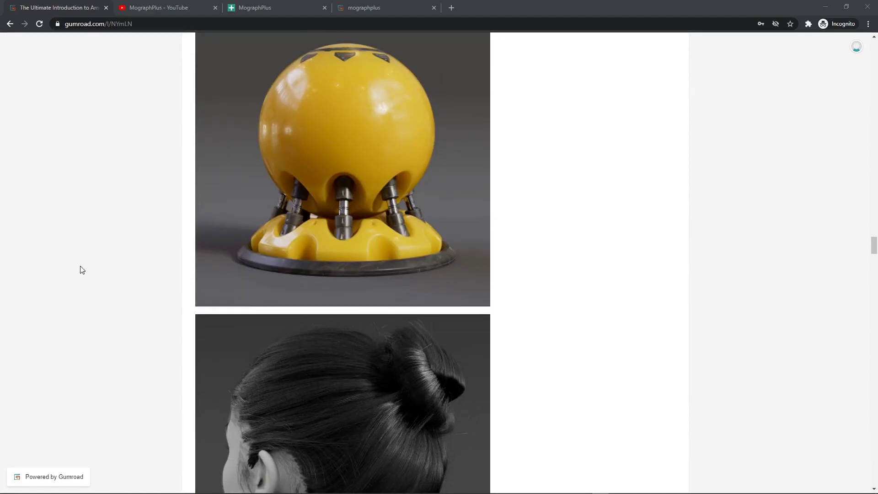
Step: Browse the MographPlus YouTube channel's videos page
left_click(141, 9)
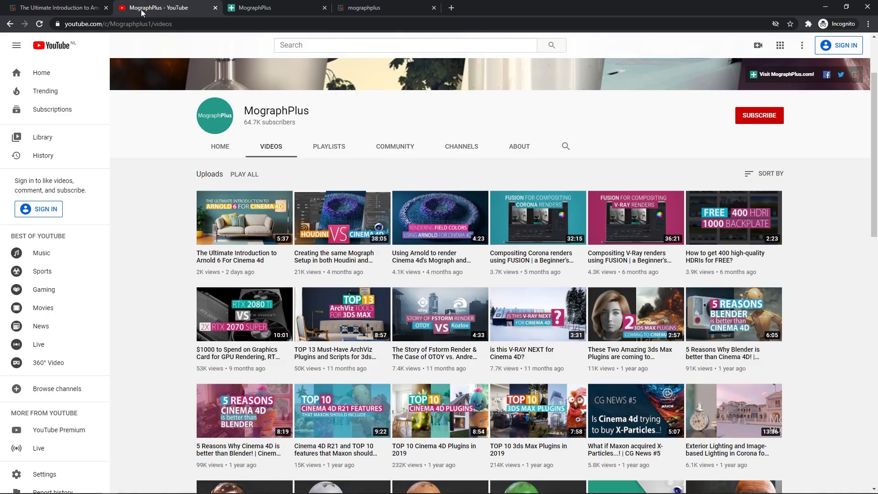
scroll(164, 255, "down", 1)
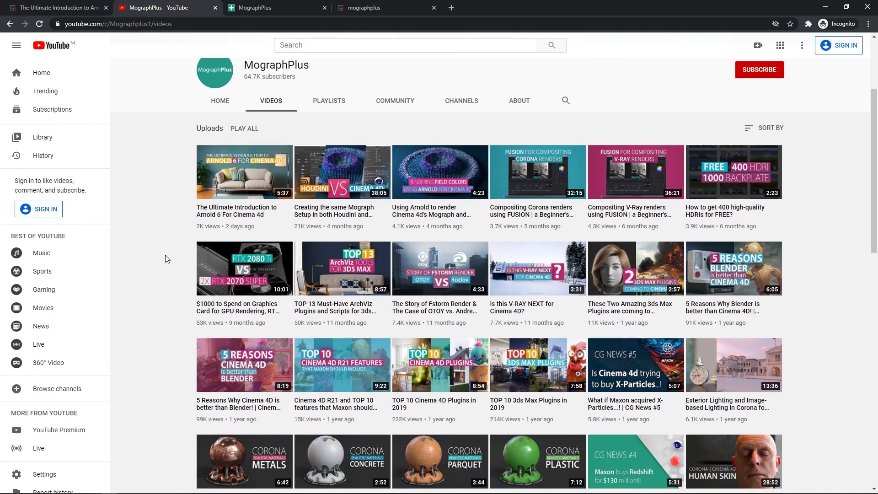
scroll(166, 255, "up", 2)
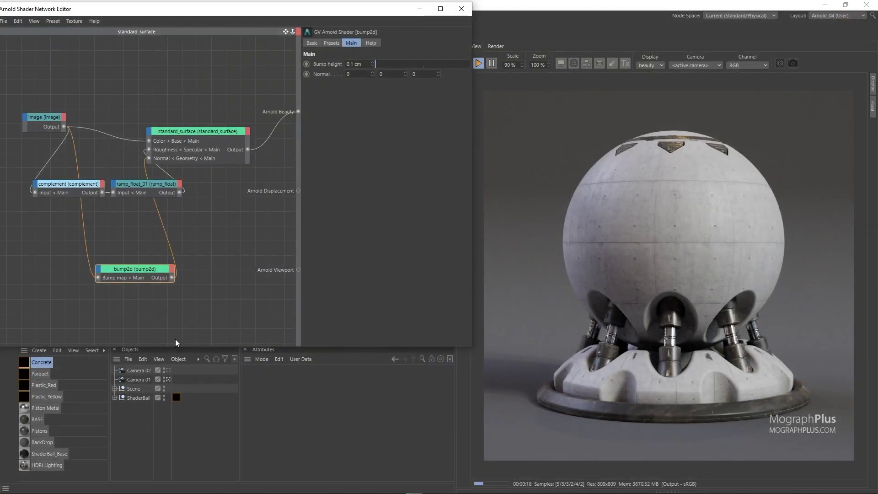
Step: Create an Arnold standard_surface material named Gold and apply it to the ShaderBall
left_click(39, 350)
mouse_move(68, 395)
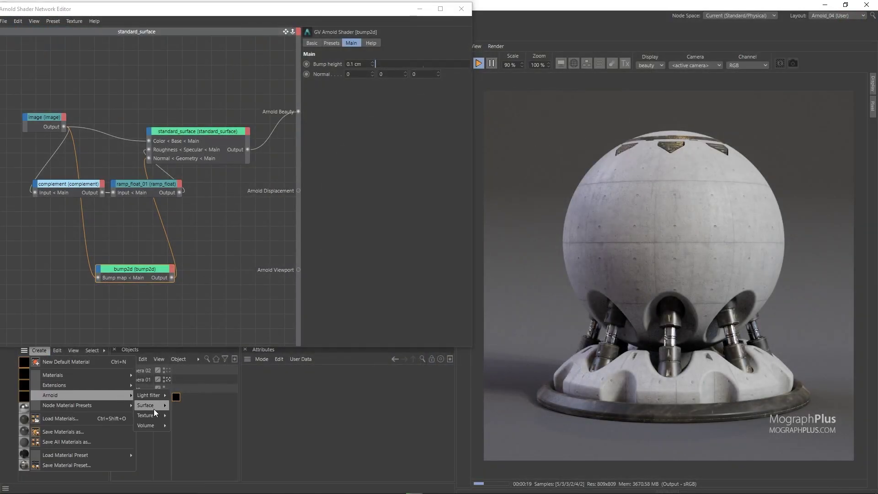
mouse_move(147, 405)
left_click(200, 456)
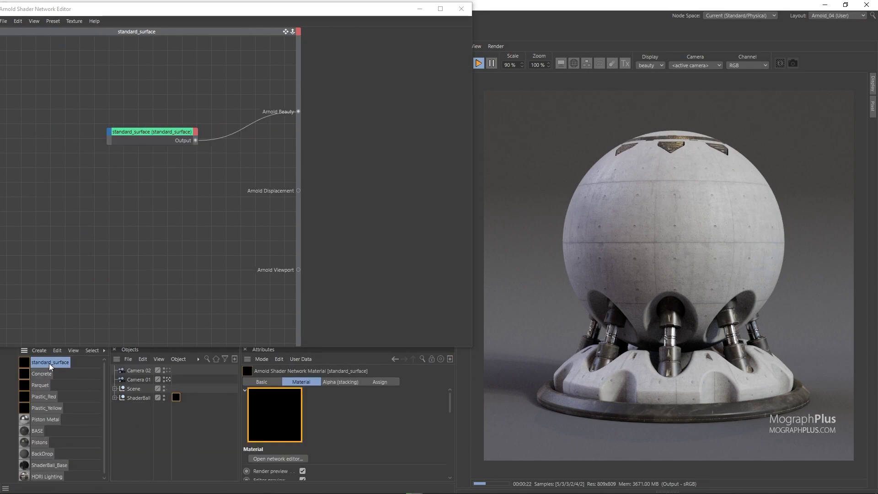
type("Go")
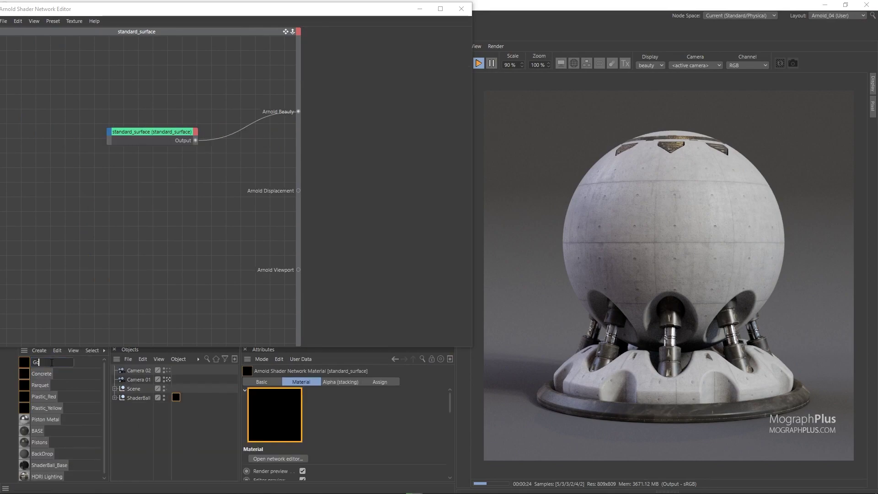
type("ld")
key("Return")
left_click_drag(36, 366, 176, 401)
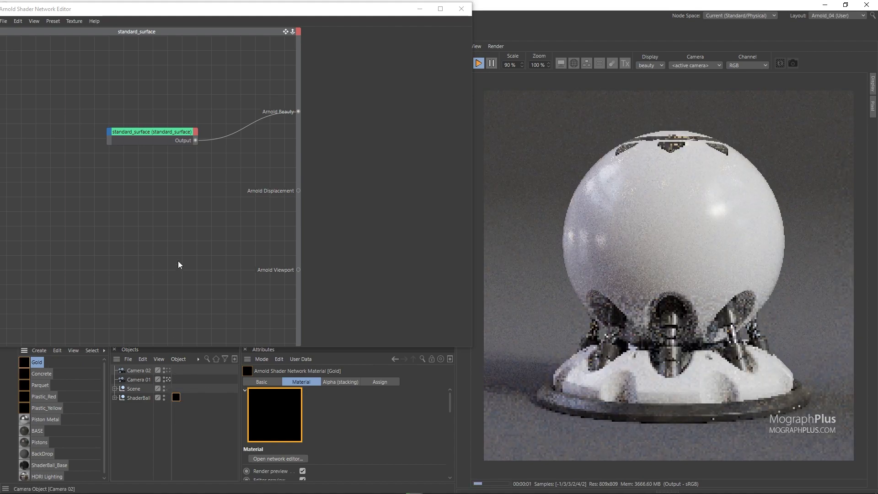
Step: Give standard_surface Metalness 1, Base Weight 1 and the gold metal preset
left_click(190, 132)
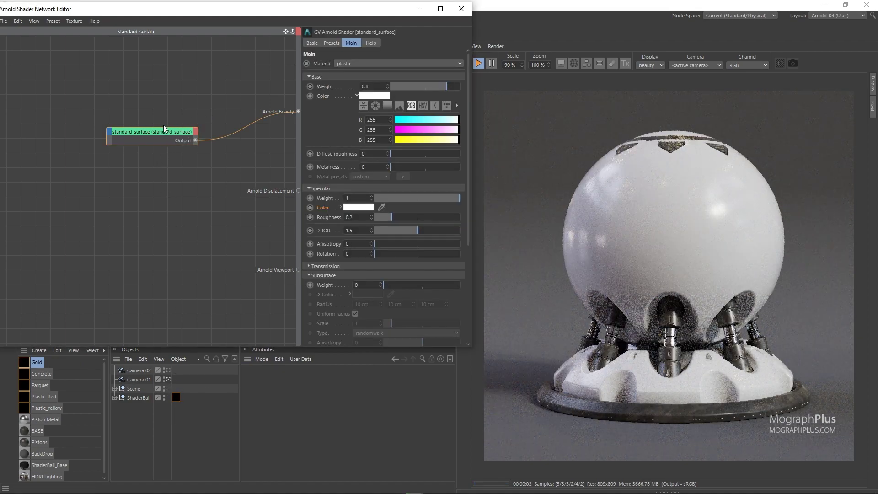
left_click_drag(160, 132, 223, 130)
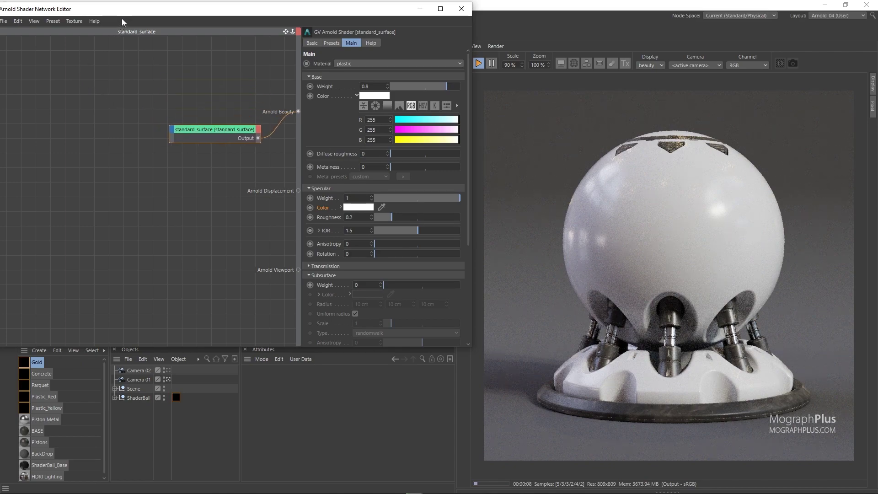
left_click_drag(122, 19, 144, 15)
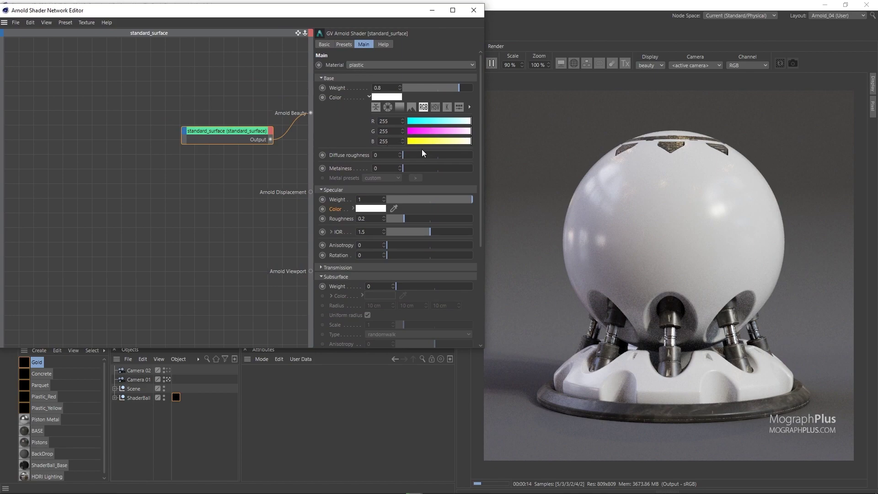
left_click_drag(425, 169, 506, 160)
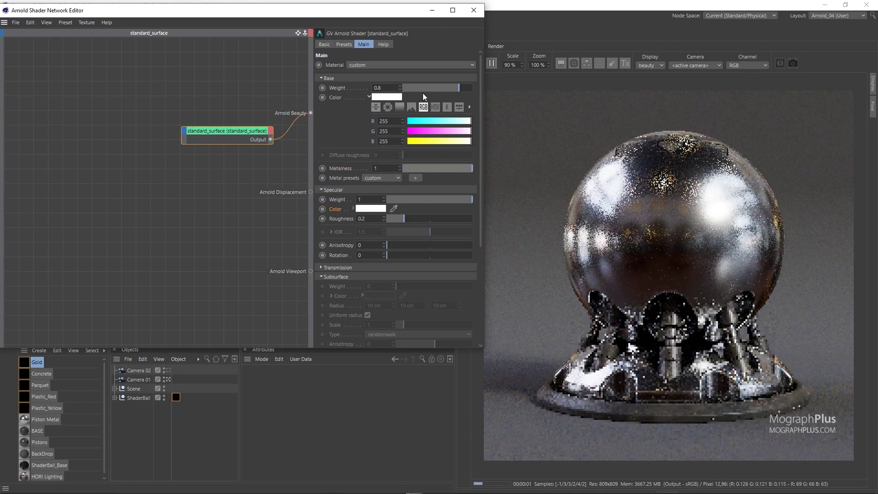
left_click_drag(451, 89, 474, 88)
left_click(382, 178)
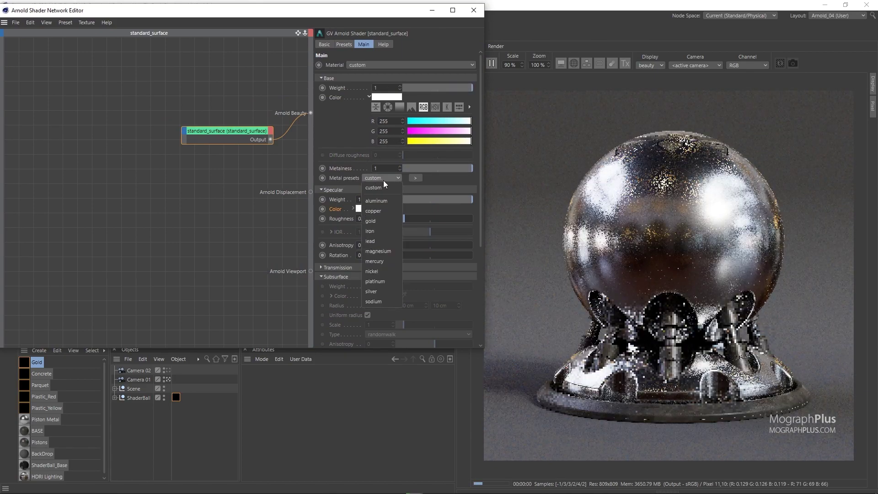
left_click(388, 220)
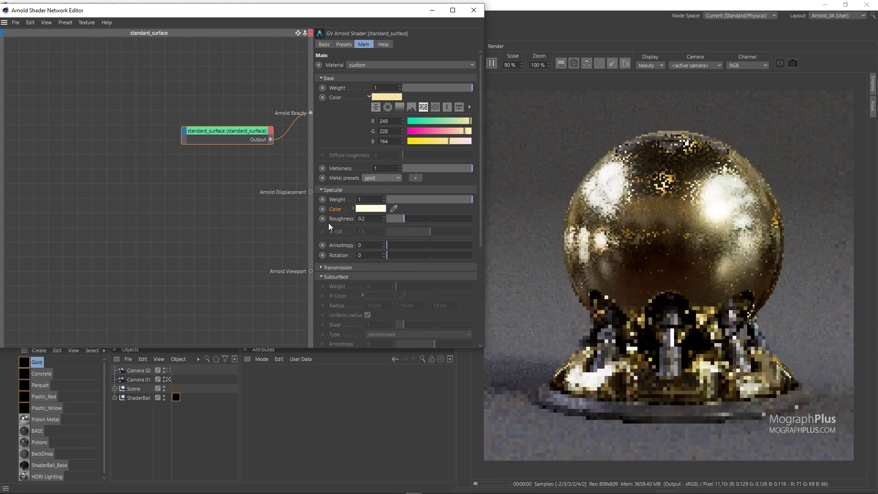
left_click(125, 138)
key("Tab")
Step: Add an Image node loading the Metal_Roughness texture to the Gold network
type("im")
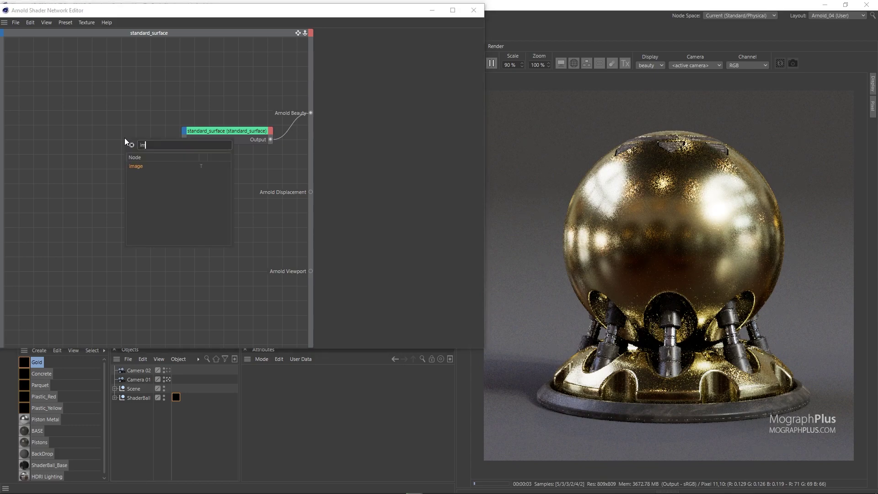
type("age")
key("Return")
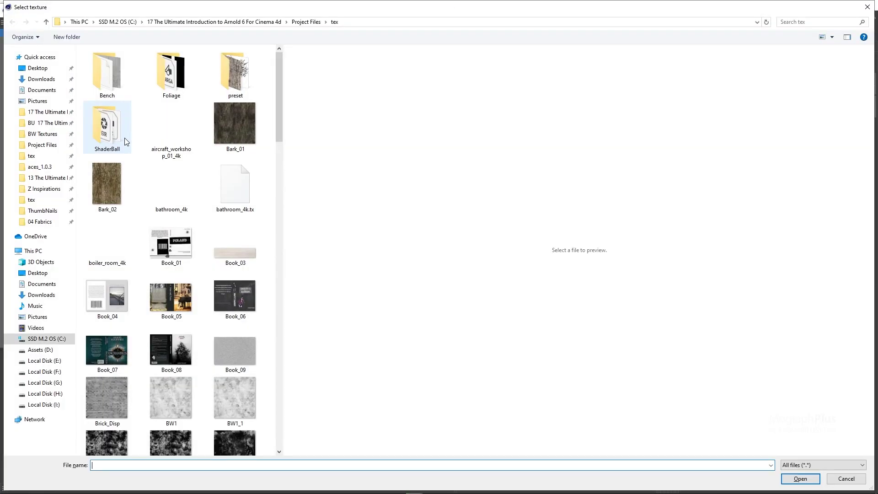
scroll(186, 283, "down", 15)
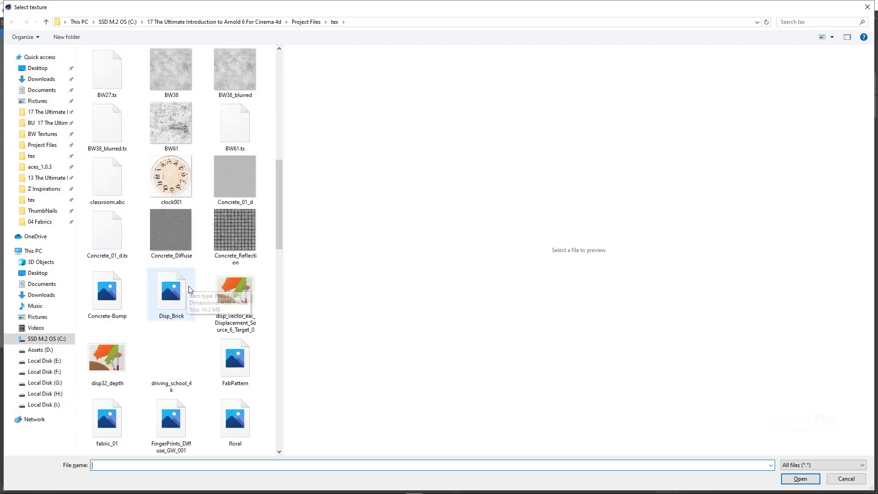
left_click(166, 362)
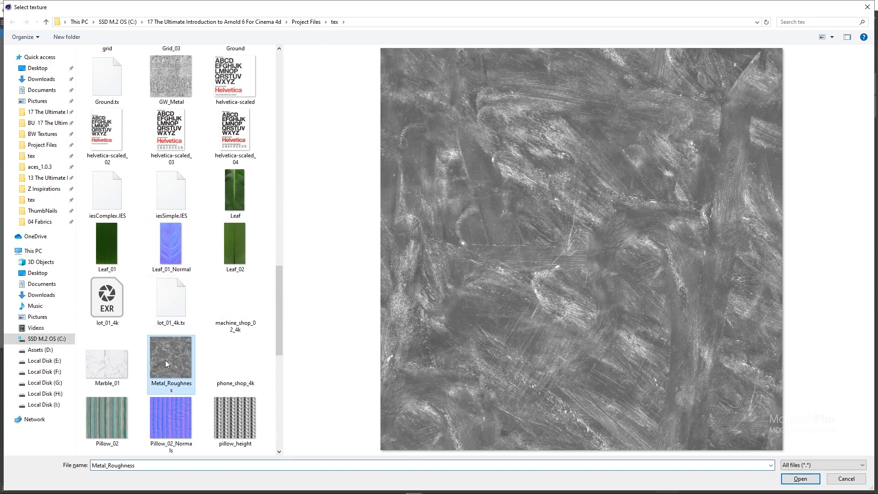
double_click(166, 360)
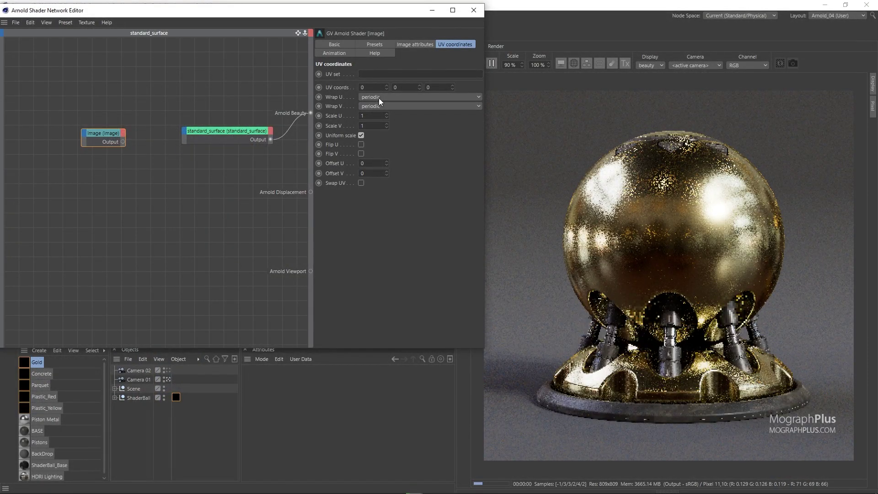
Step: Switch the Metal_Roughness image's color space to Utility - Raw
left_click(429, 44)
left_click(406, 144)
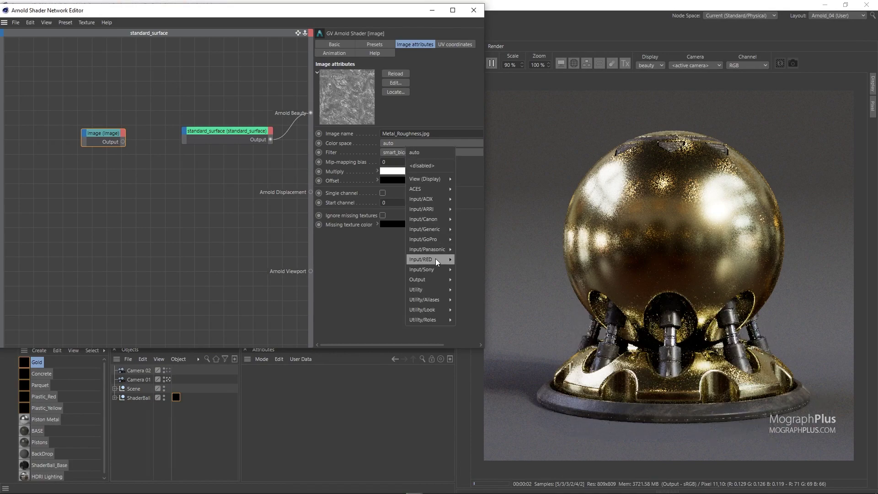
mouse_move(433, 291)
left_click(471, 427)
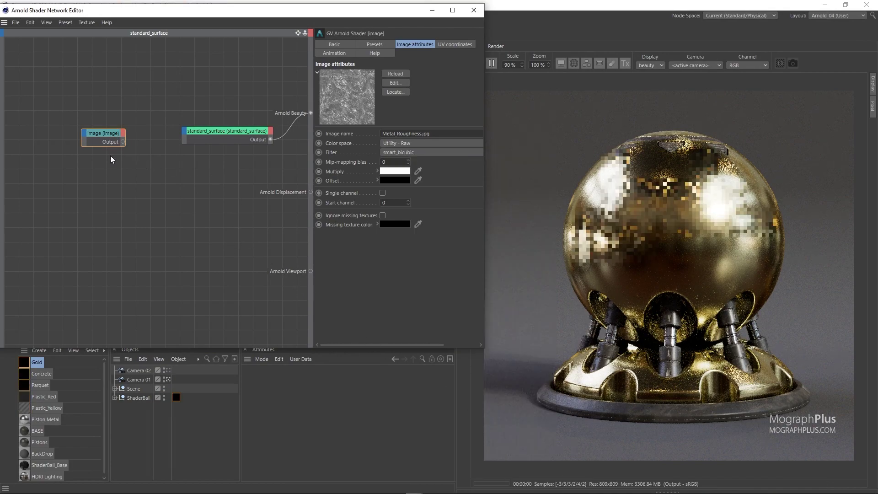
key("Tab")
Step: Add a ramp_float between the image and standard_surface's Specular Roughness input
type("ramp")
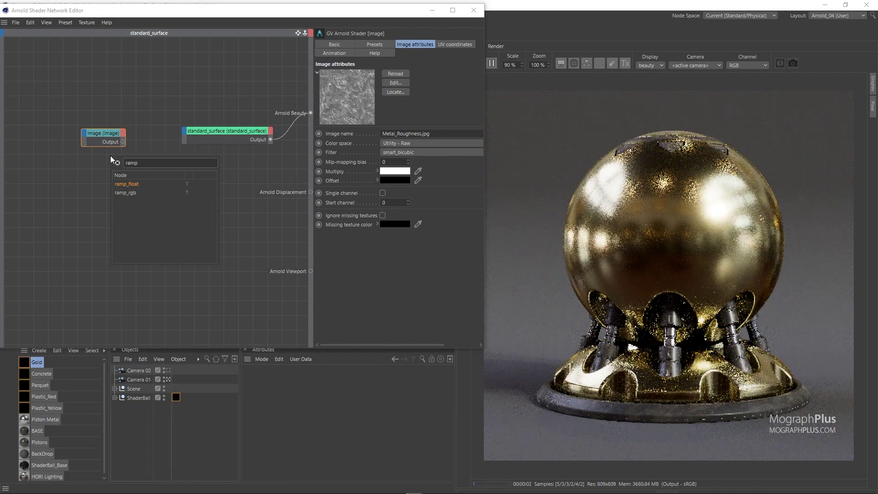
key("Return")
key("Return")
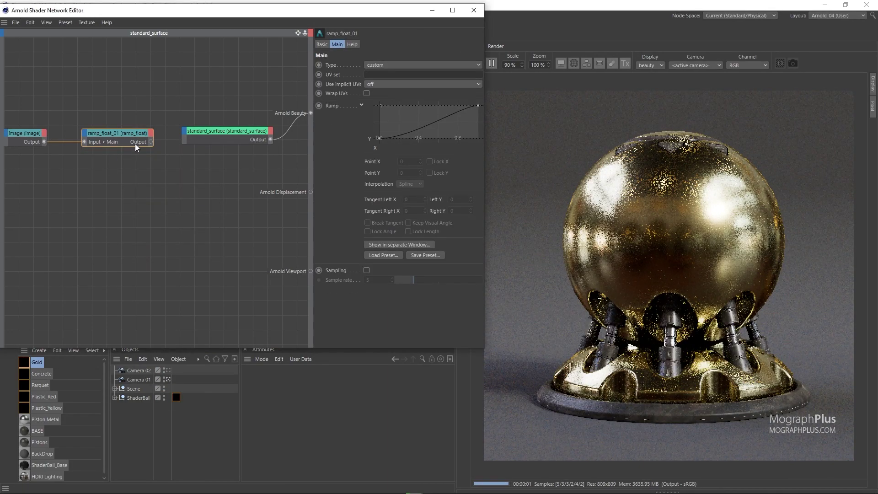
left_click_drag(186, 131, 187, 133)
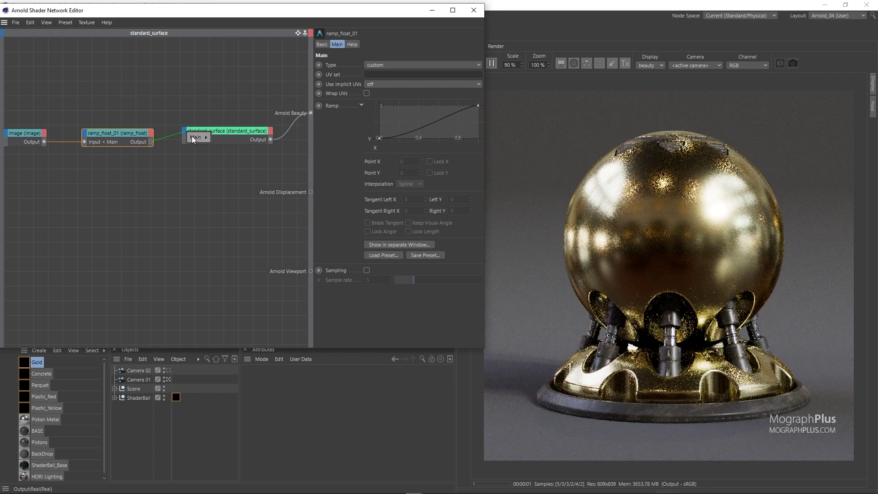
mouse_move(226, 150)
left_click(264, 168)
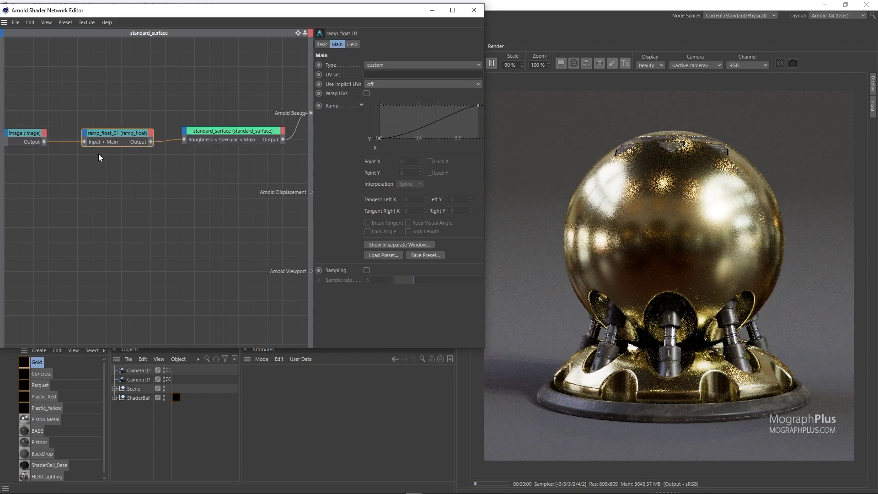
left_click(38, 134)
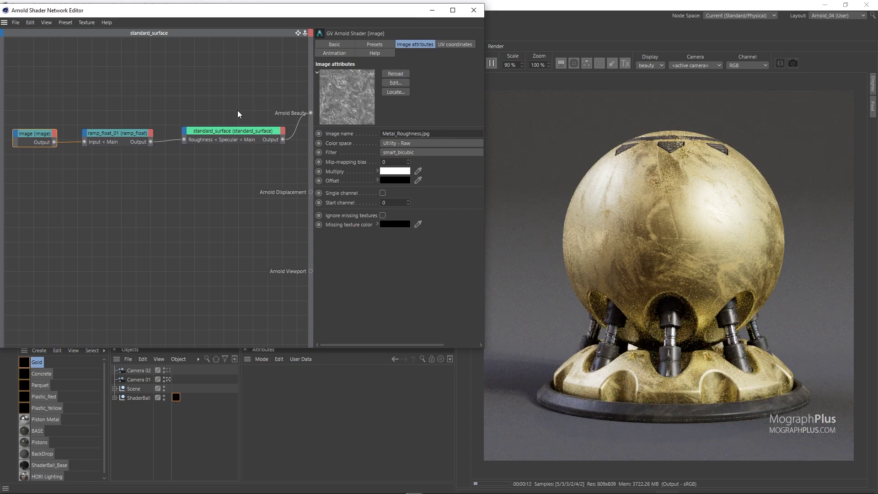
Step: Move ramp_float_01's end knot to Point X 1 and Point Y 0.4
left_click_drag(127, 166, 127, 166)
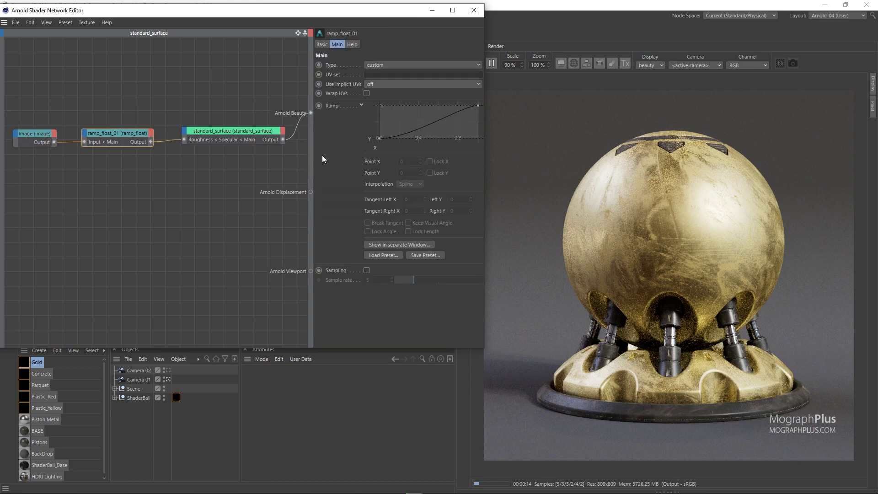
left_click(478, 106)
left_click(478, 106)
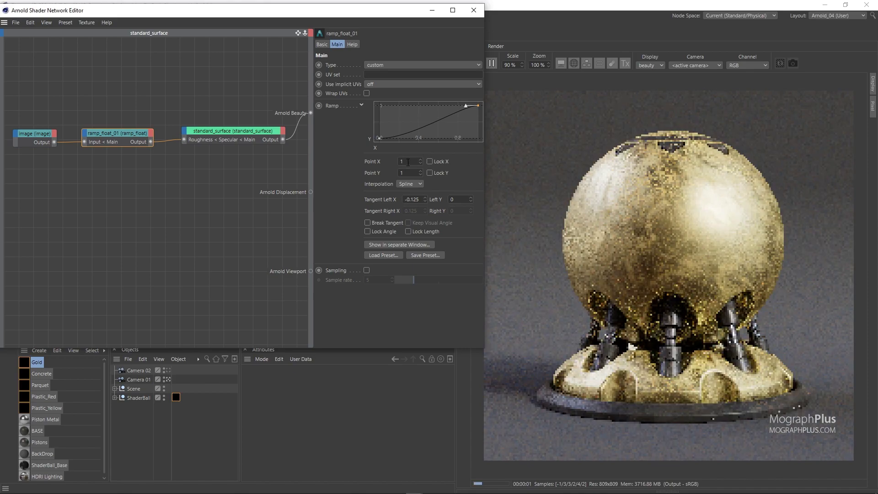
left_click_drag(479, 104, 478, 120)
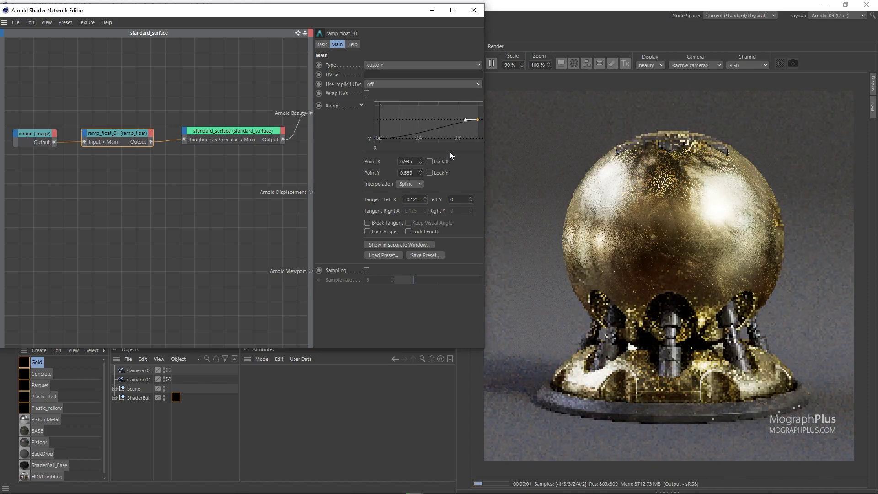
left_click(406, 162)
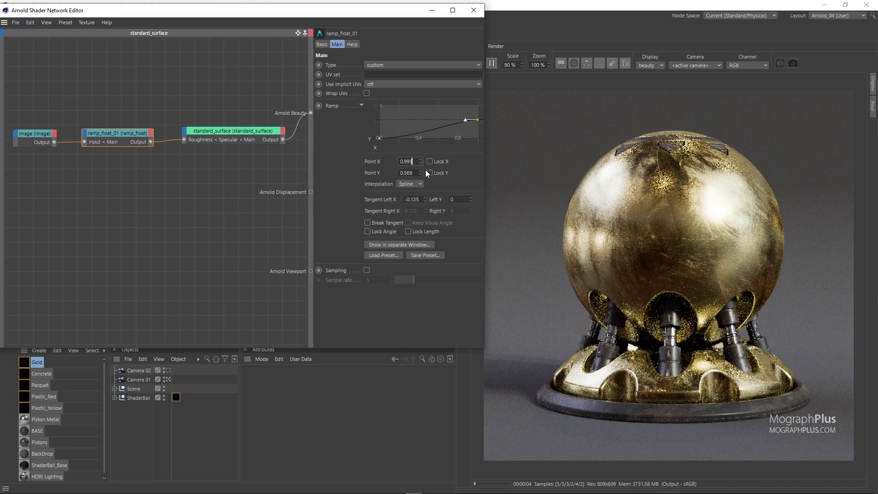
double_click(407, 162)
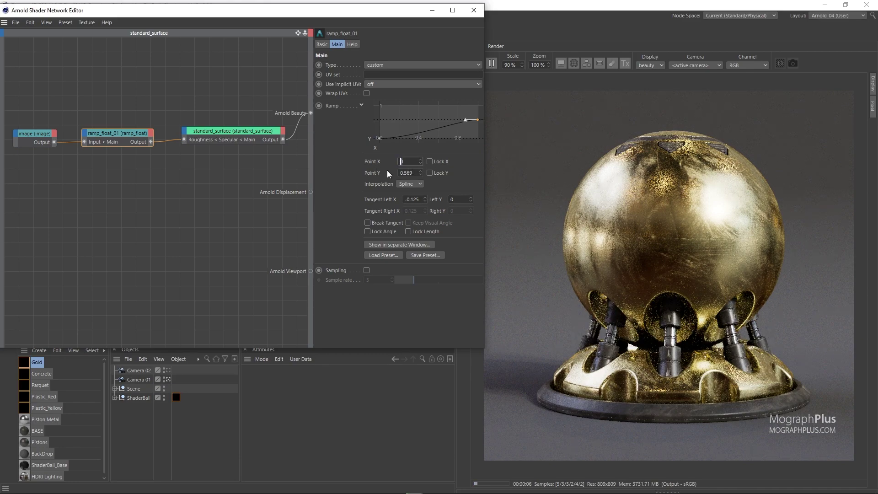
double_click(405, 173)
type("0.4")
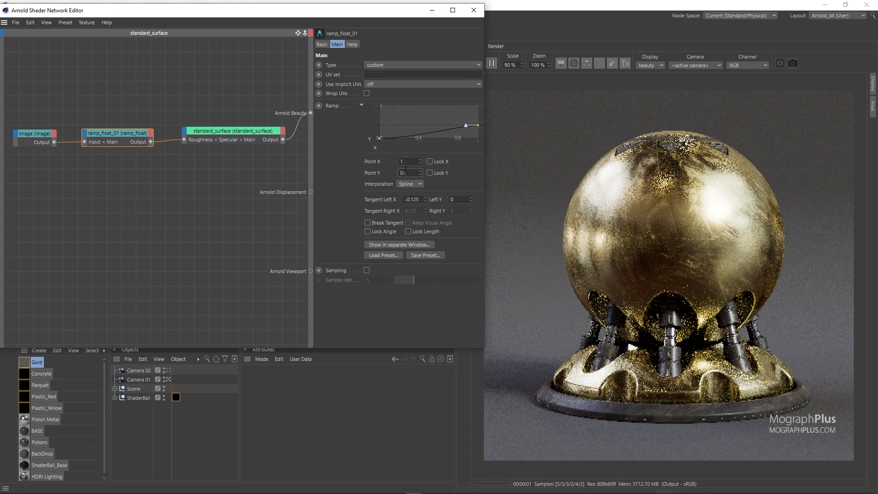
key("Return")
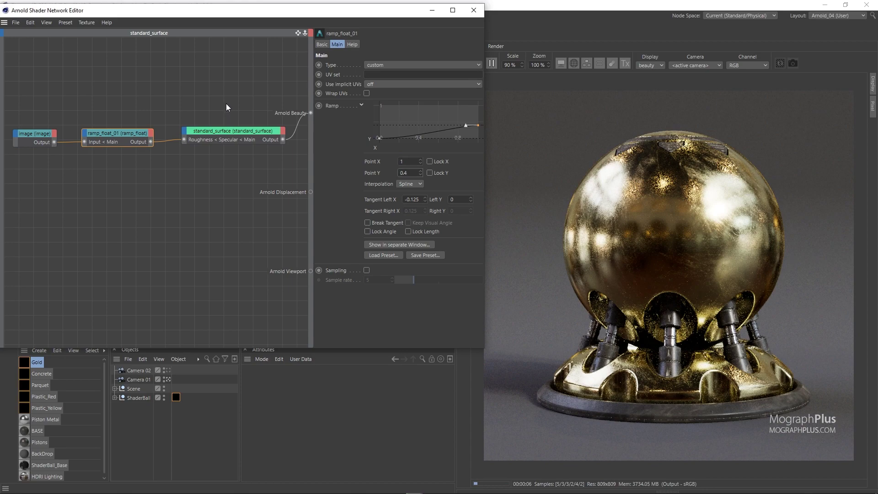
Step: Preview the roughness image as the beauty shader, then restore the gold standard_surface
right_click(30, 149)
left_click(50, 165)
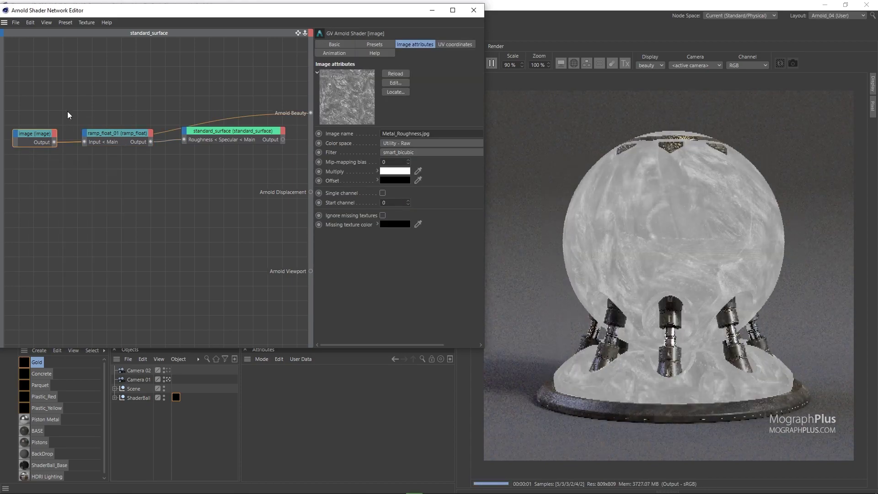
left_click(93, 140)
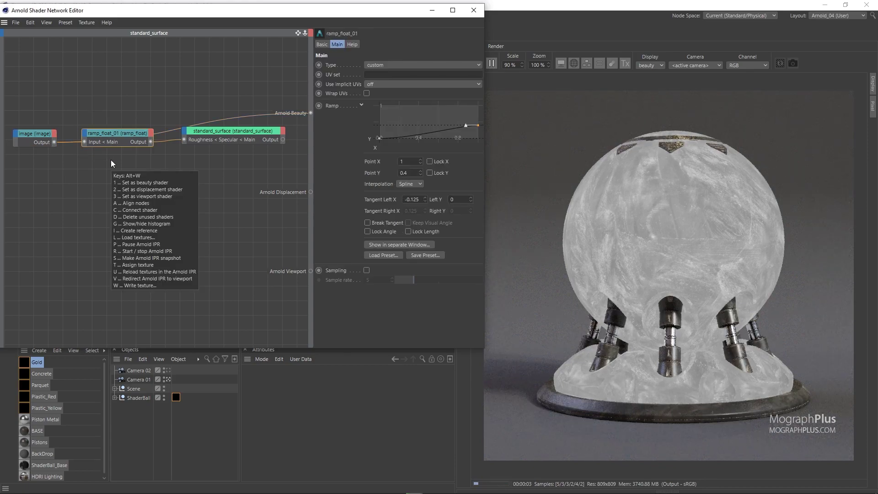
key("1")
left_click(220, 133)
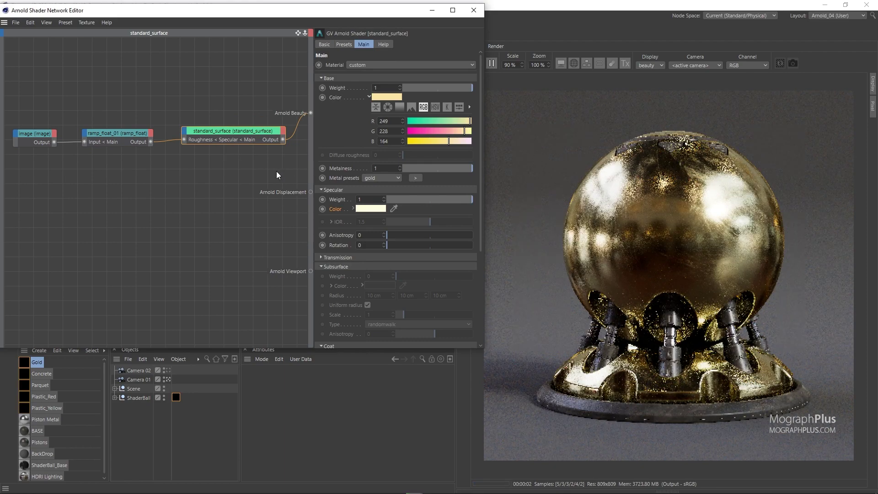
Step: Set the Metal_Roughness image's UV Scale U and V to 2
left_click(35, 133)
left_click(455, 44)
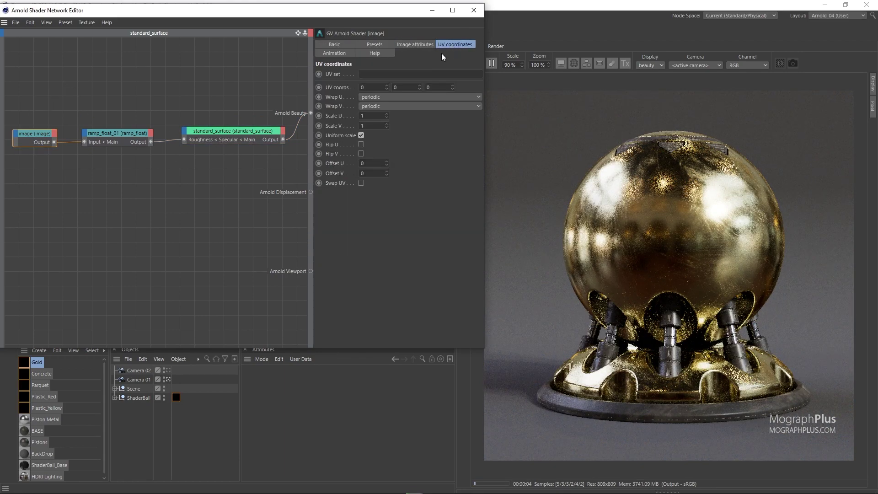
double_click(364, 115)
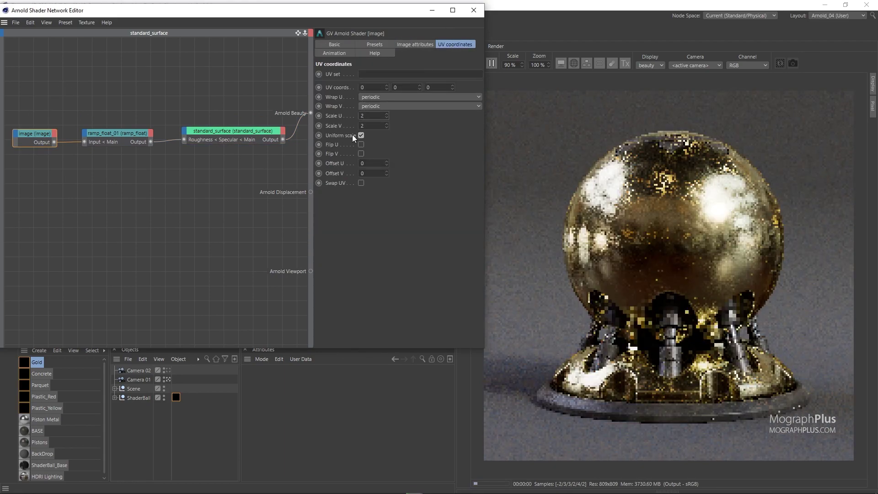
Step: Add a bump2d node with Bump height 0.008 cm
left_click(174, 218)
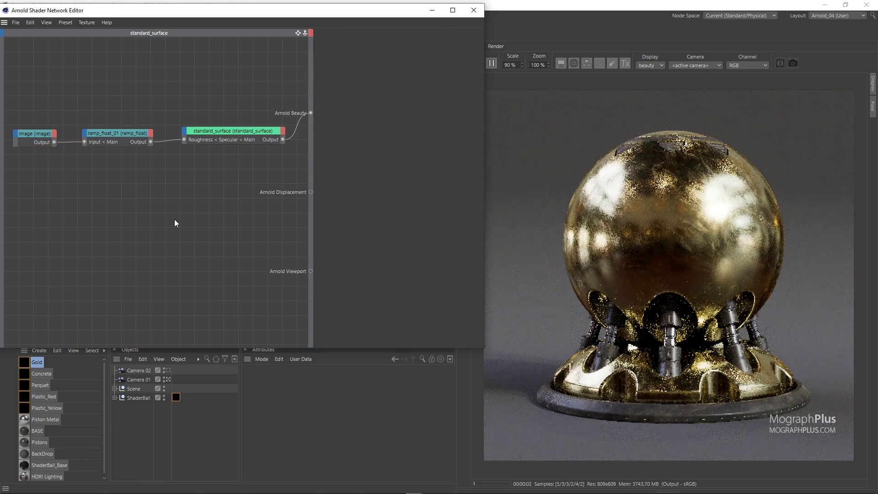
key("Tab")
type("bu")
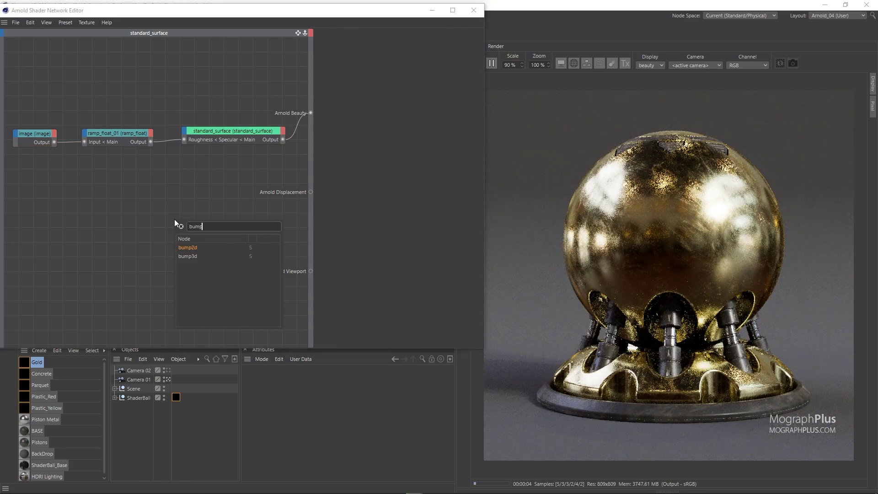
key("Return")
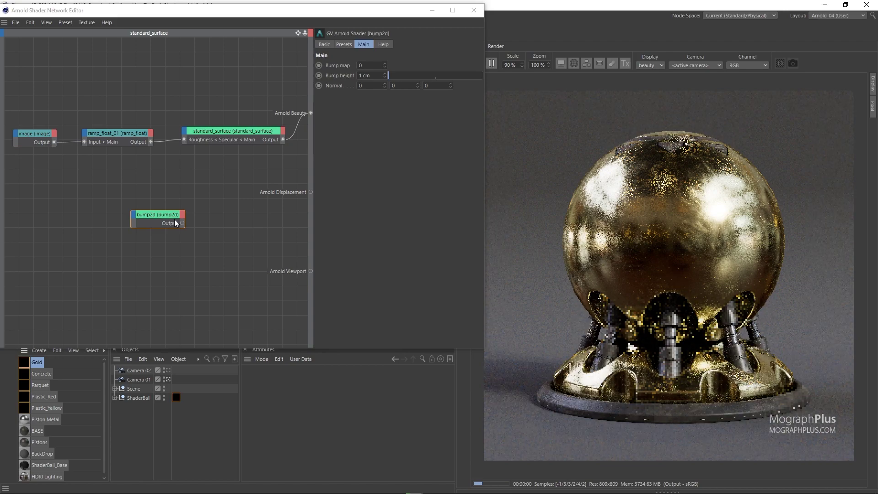
left_click(384, 75)
type("0")
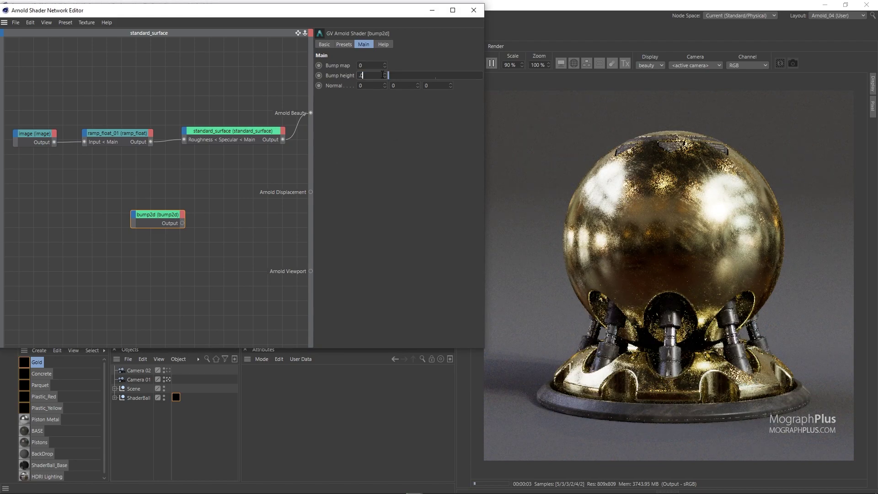
type(".008")
key("Return")
Step: Wire the image into bump2d's Bump map and bump2d into Normal; select Plastic_Yellow's noise and bump nodes
left_click_drag(54, 142, 127, 210)
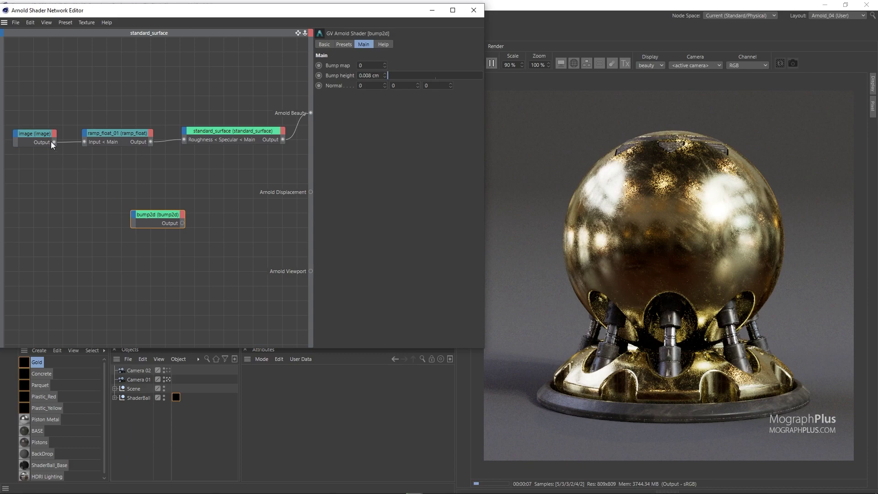
left_click_drag(53, 143, 135, 219)
mouse_move(143, 219)
left_click(175, 220)
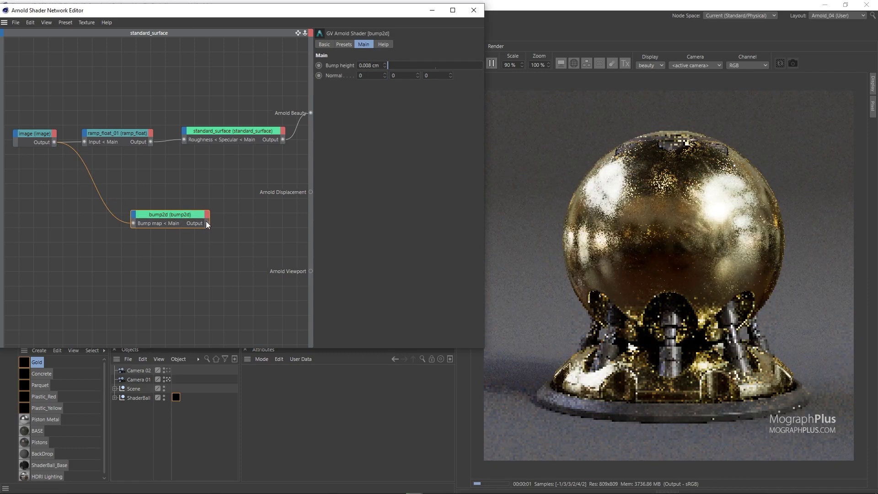
left_click_drag(207, 222, 186, 134)
mouse_move(196, 138)
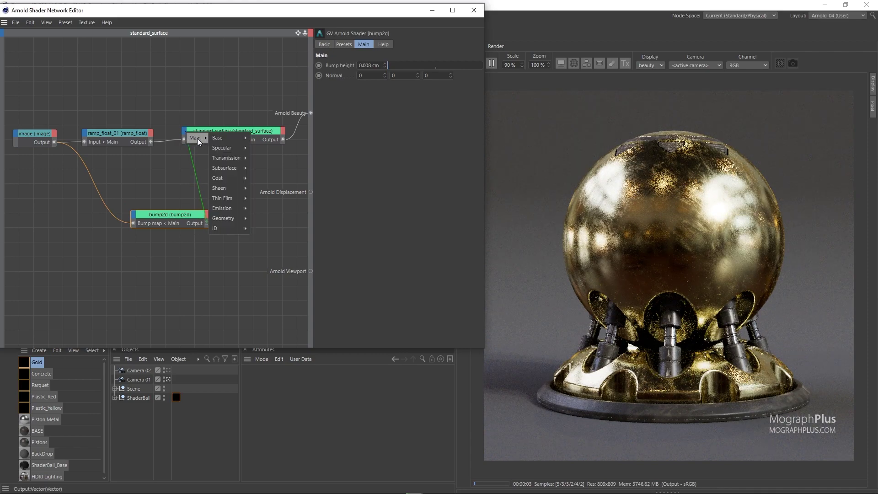
left_click(257, 224)
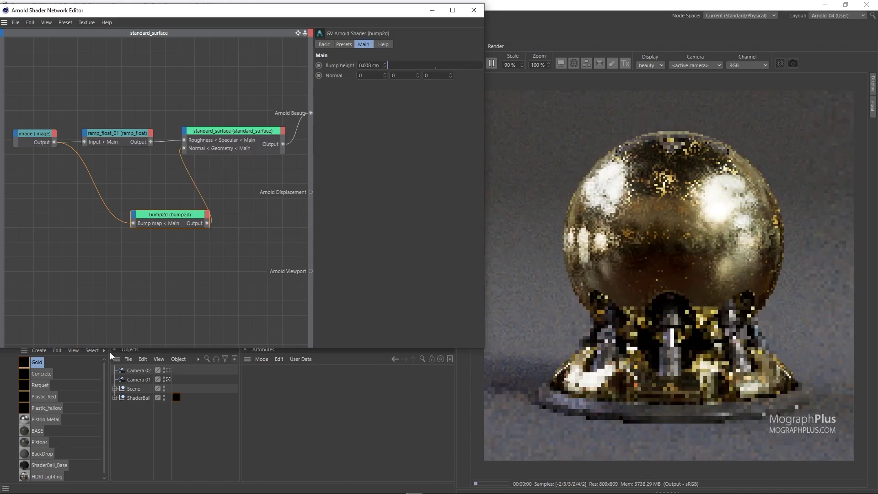
left_click(47, 404)
left_click_drag(48, 233, 138, 296)
Step: Paste the noise and bump2d_01 nodes into Gold and preview the noise in the render
left_click(32, 362)
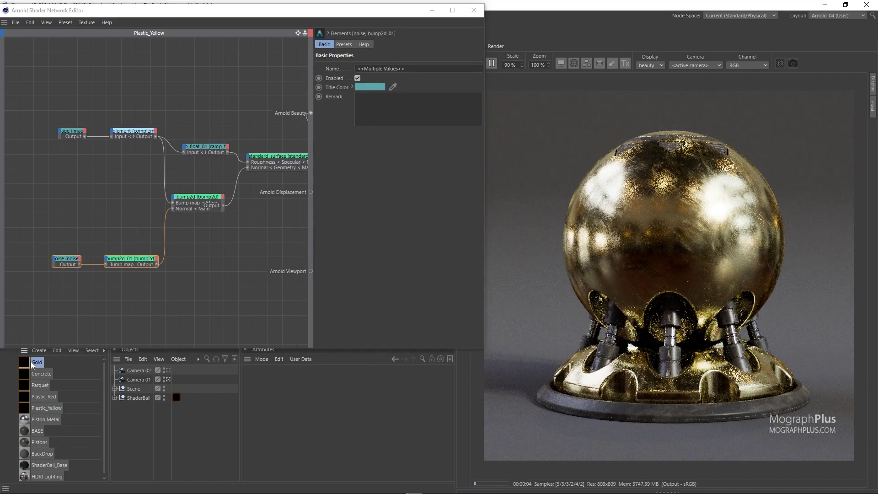
key("ctrl+v")
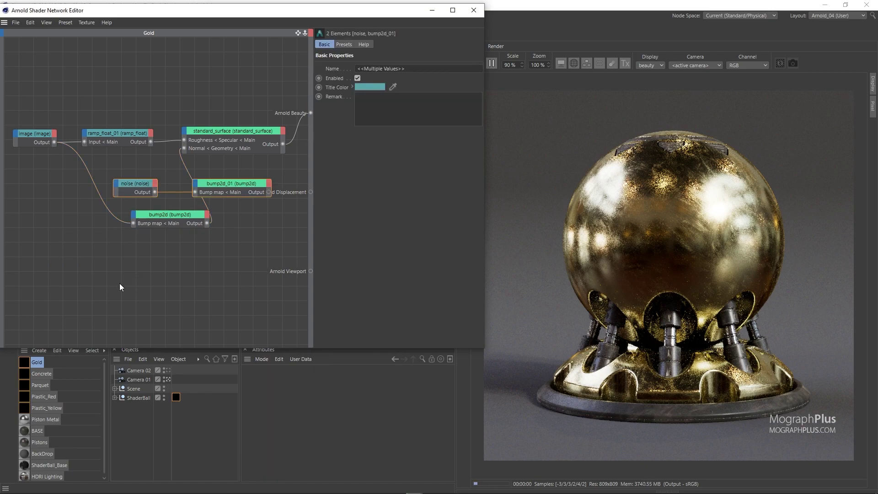
left_click_drag(221, 193, 155, 276)
left_click_drag(101, 257, 83, 288)
right_click(83, 288)
left_click(90, 297)
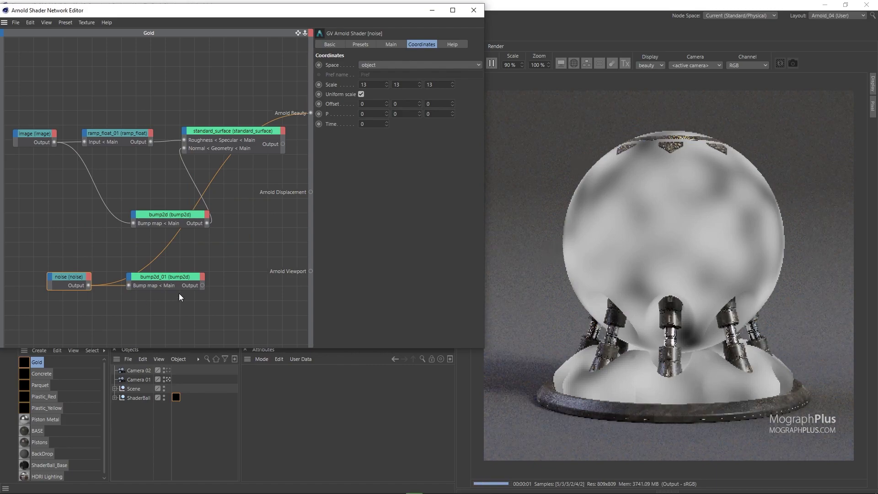
Step: Chain bump2d_01 into bump2d's Normal input, keeping standard_surface as the rendered shader
left_click_drag(202, 284, 137, 216)
left_click(175, 227)
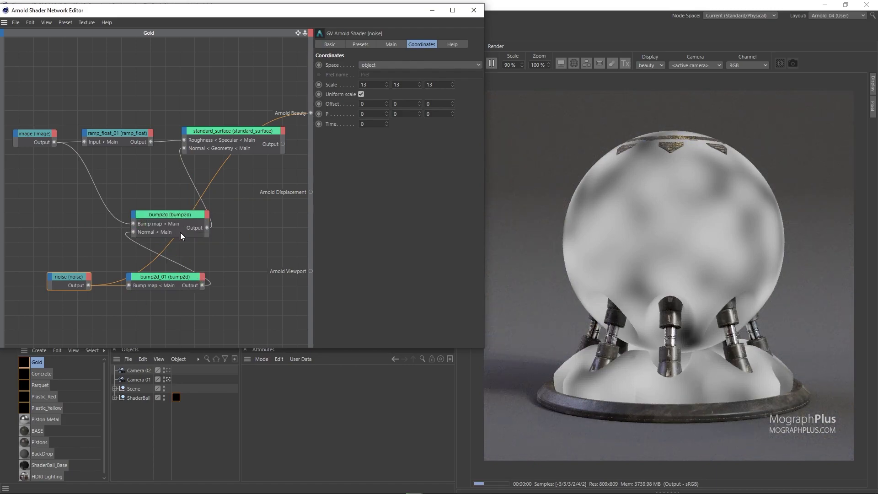
left_click(210, 132)
right_click(210, 133)
key("Escape")
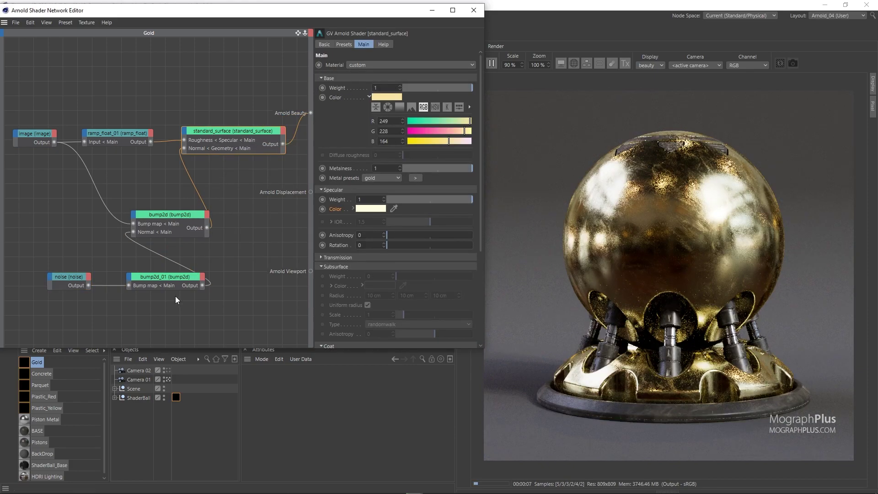
left_click(177, 284)
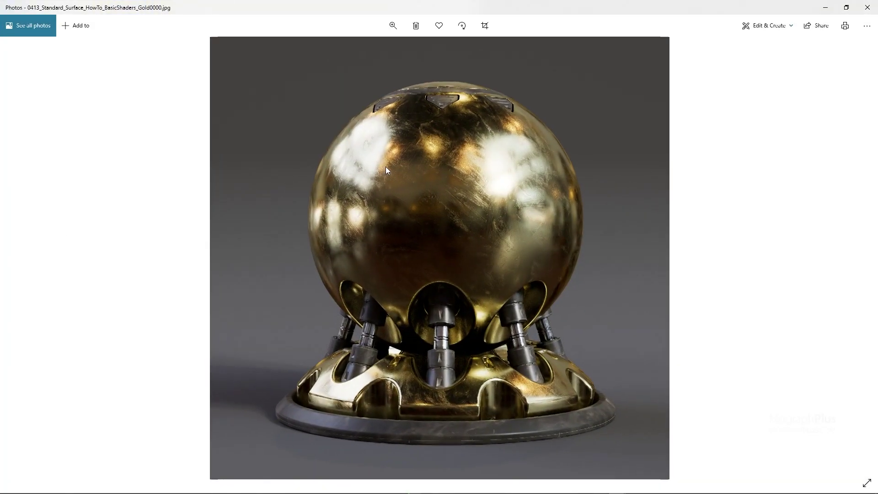
Step: Zoom into the gold shader ball render, pan across it, and zoom back out
scroll(386, 167, "up", 3)
left_click_drag(384, 166, 382, 115)
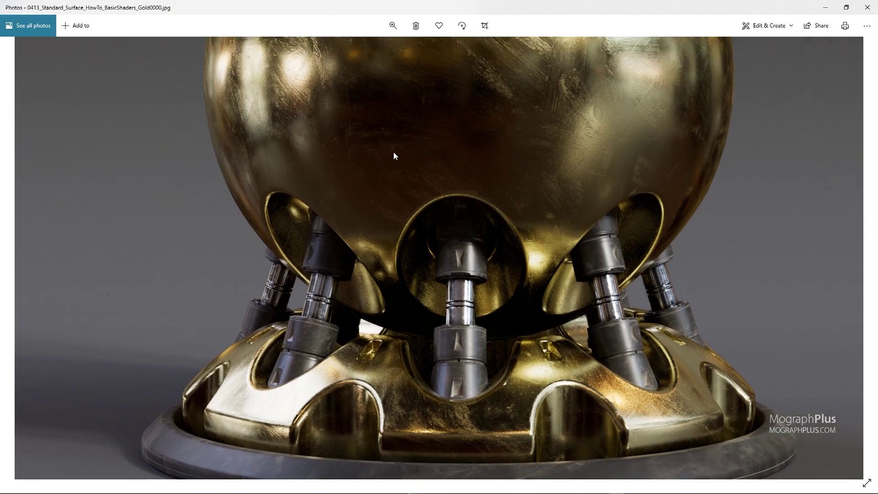
scroll(390, 181, "down", 3)
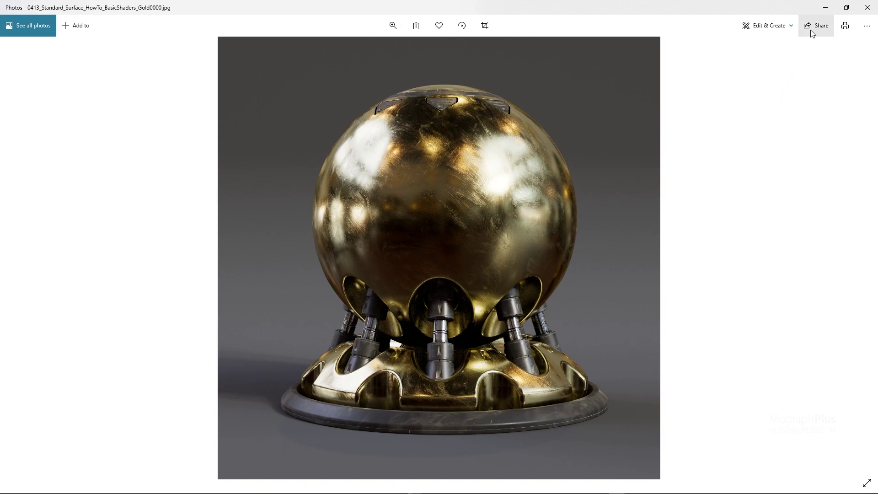
Step: Duplicate the Gold material as Copper, apply it to the ShaderBall, and choose the copper metal preset
left_click(868, 7)
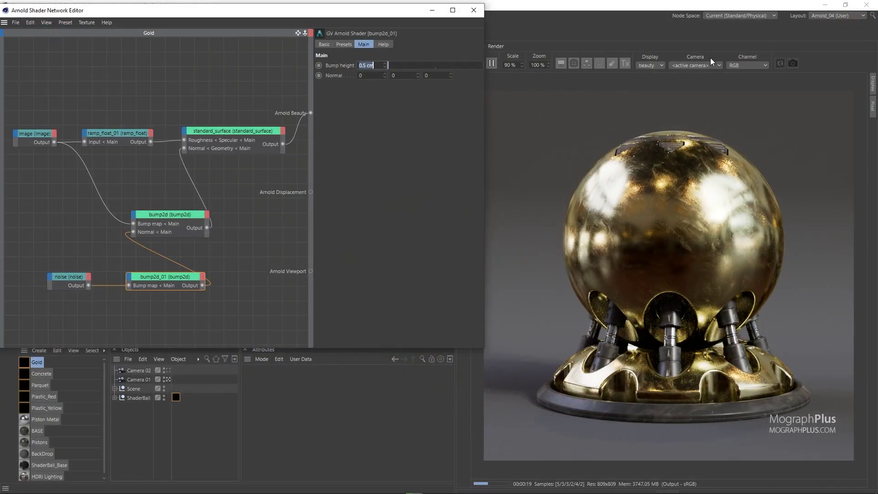
left_click_drag(35, 363, 38, 365, "ctrl")
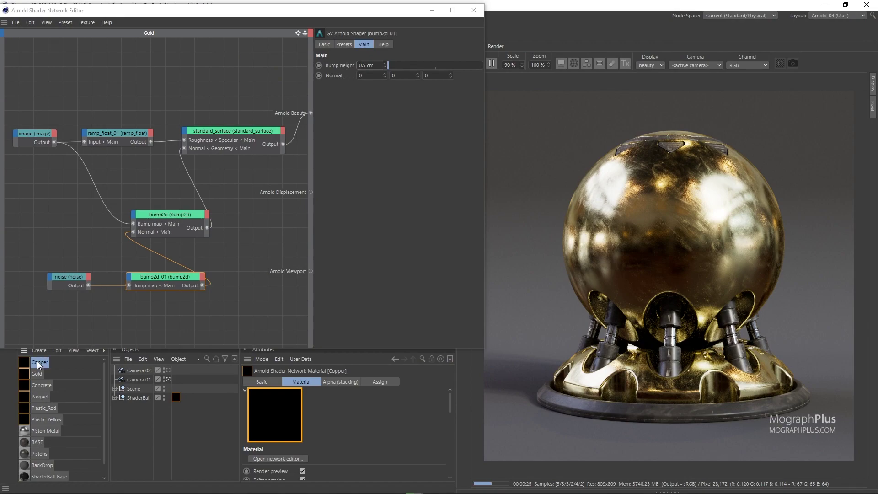
left_click_drag(177, 400, 176, 398)
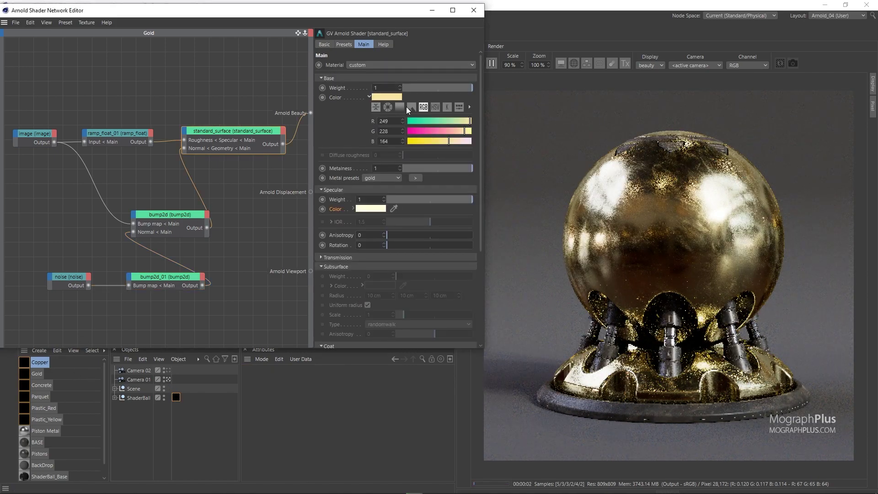
left_click(382, 178)
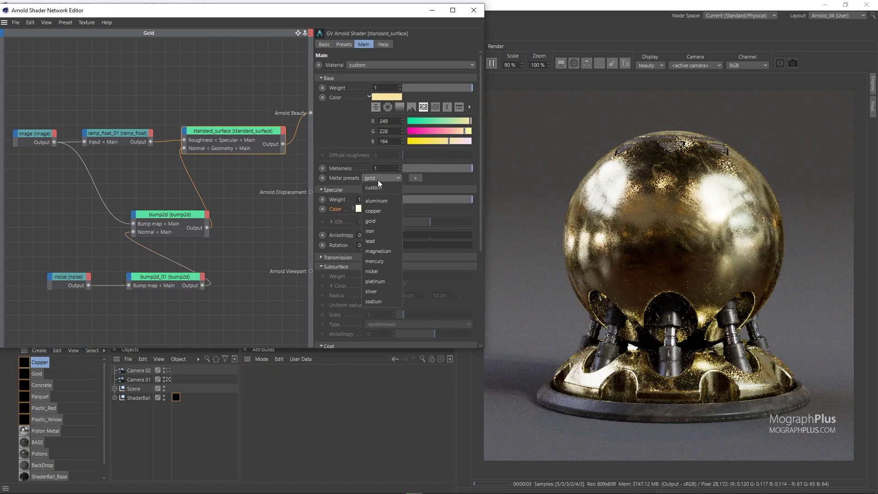
left_click(381, 213)
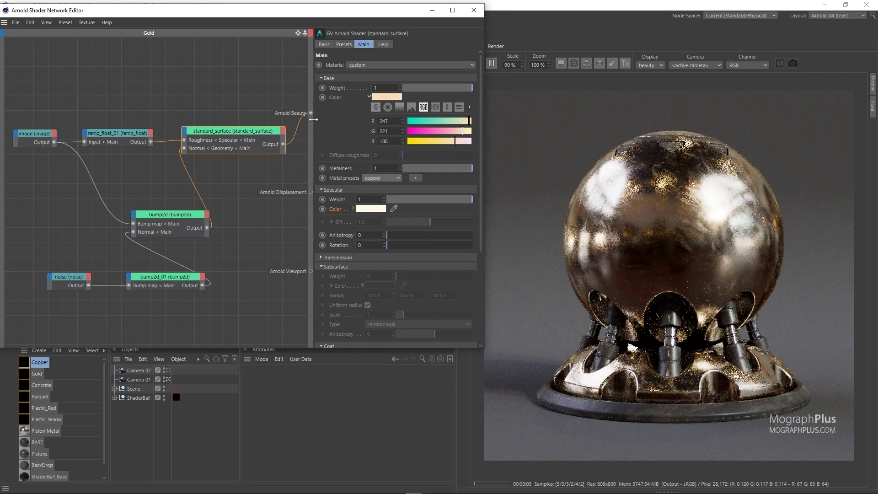
Step: Try a copper base colour with less green and 30% saturation, then paste back the copied copper colour
left_click_drag(313, 119, 276, 119)
right_click(345, 97)
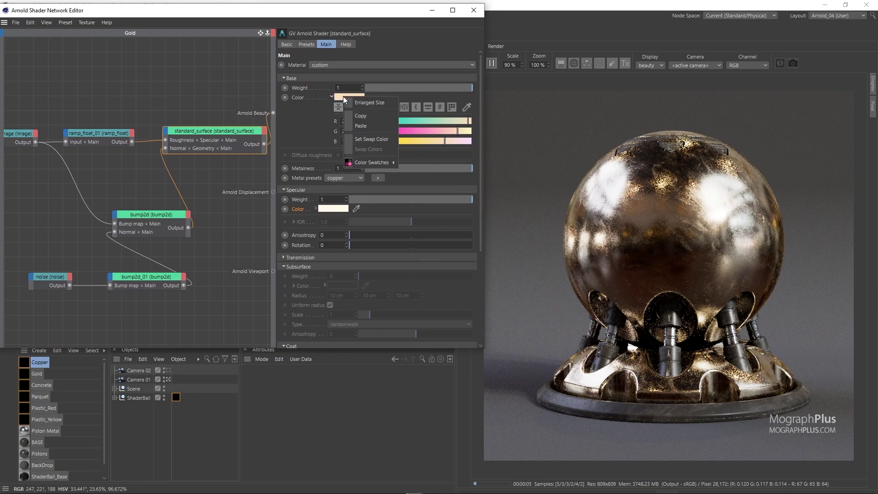
left_click(365, 116)
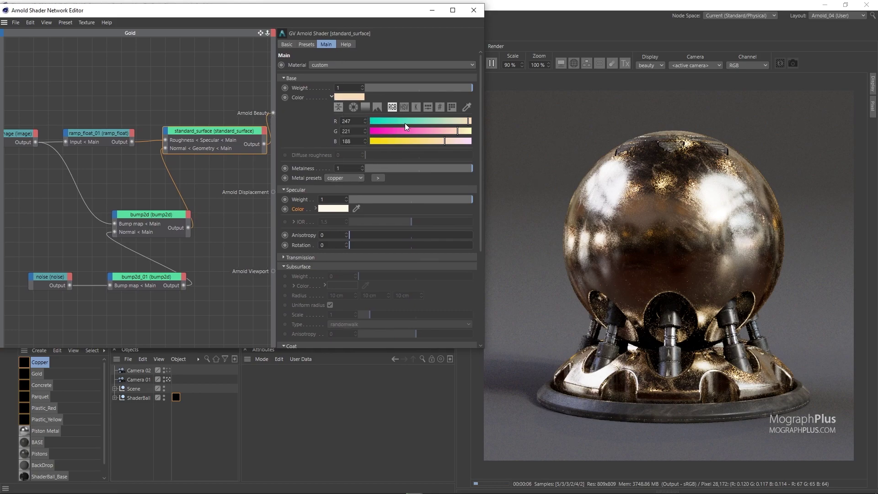
left_click(452, 133)
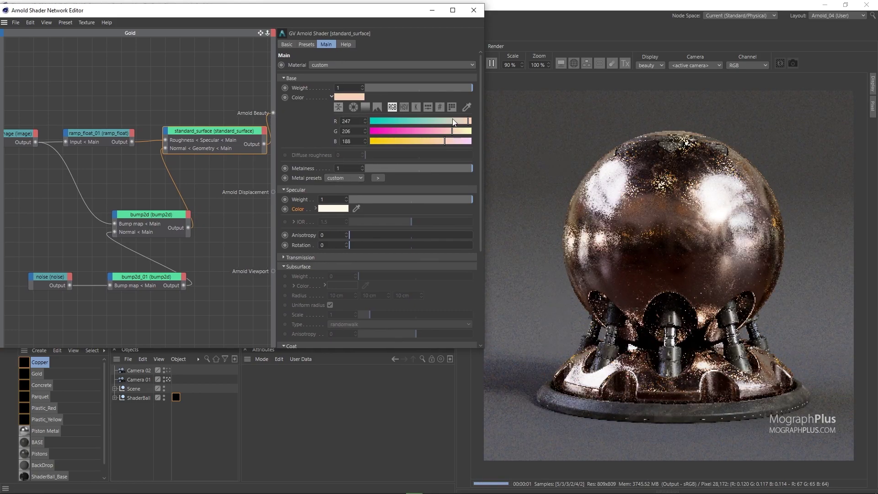
left_click(404, 107)
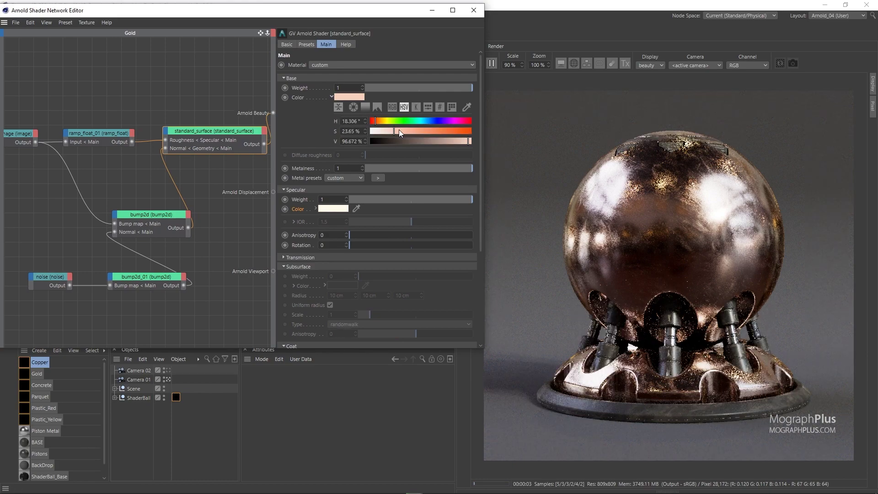
left_click(399, 132)
left_click_drag(400, 132, 401, 131)
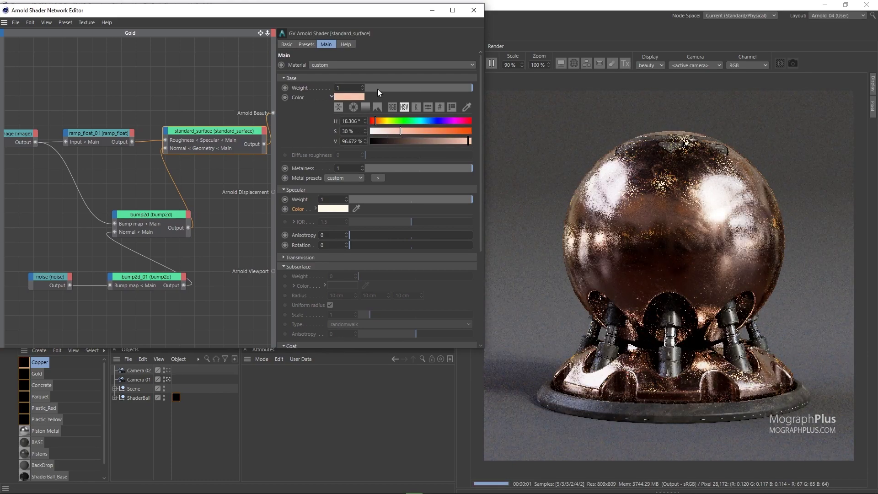
left_click(355, 98)
left_click(379, 124)
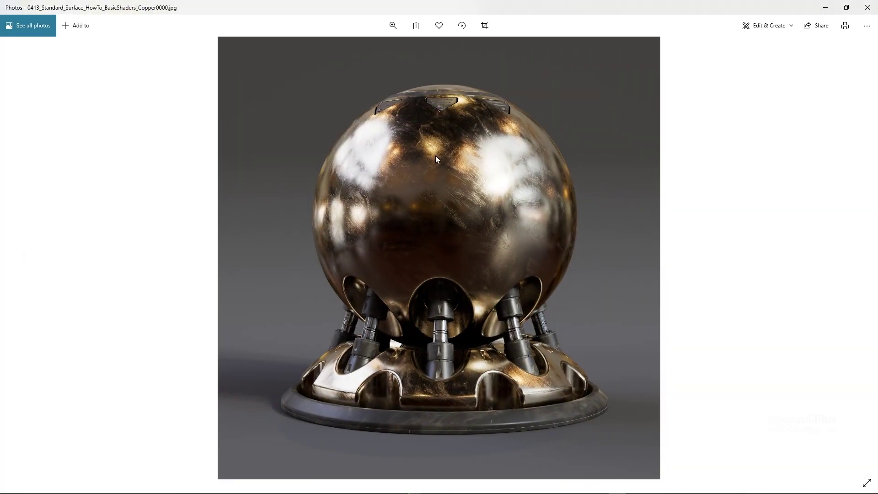
Step: Zoom into the copper render and pan over the sphere's upper body
scroll(366, 265, "up", 5)
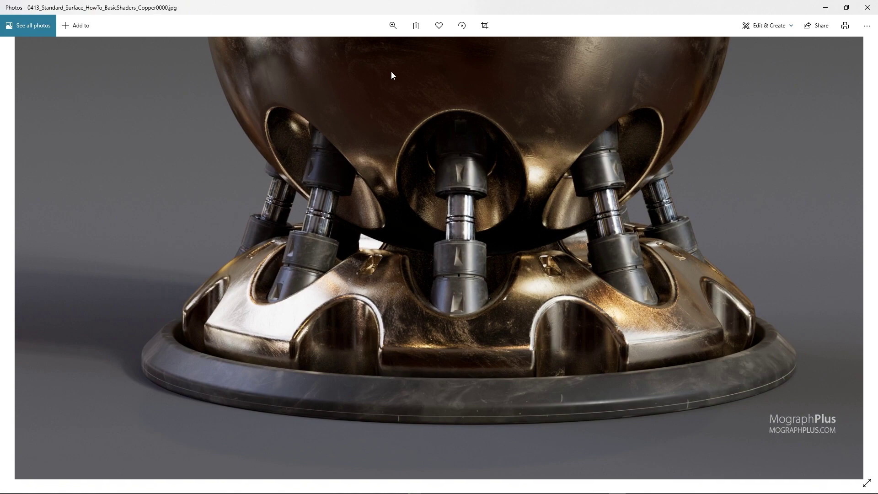
left_click_drag(392, 72, 332, 205)
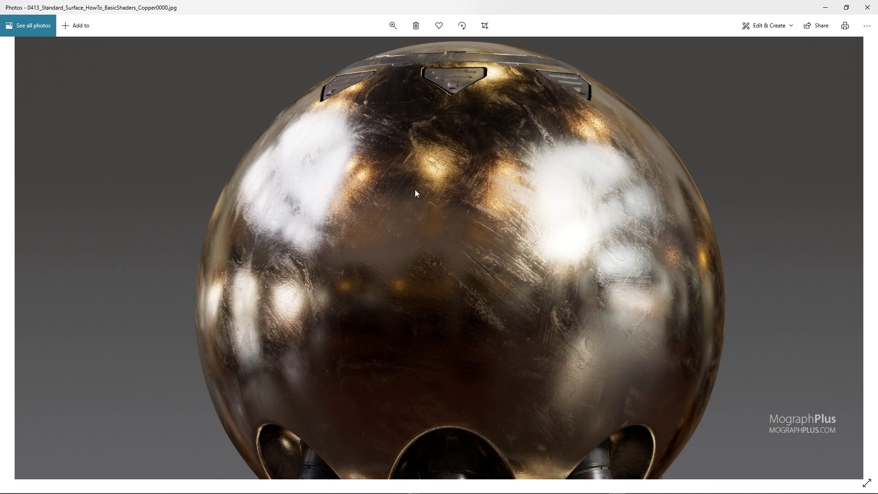
left_click_drag(416, 191, 415, 187)
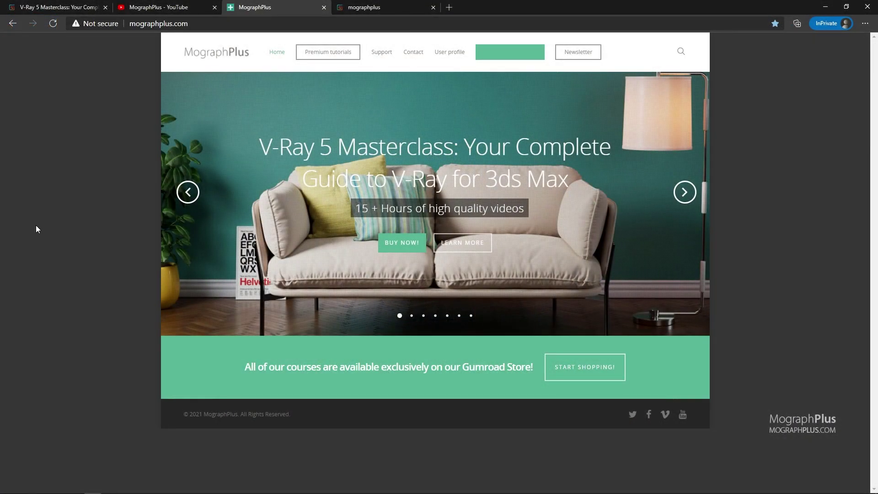
Step: Cycle the mographplus.com course carousel, then browse the mographplus Gumroad store's product list
left_click(684, 195)
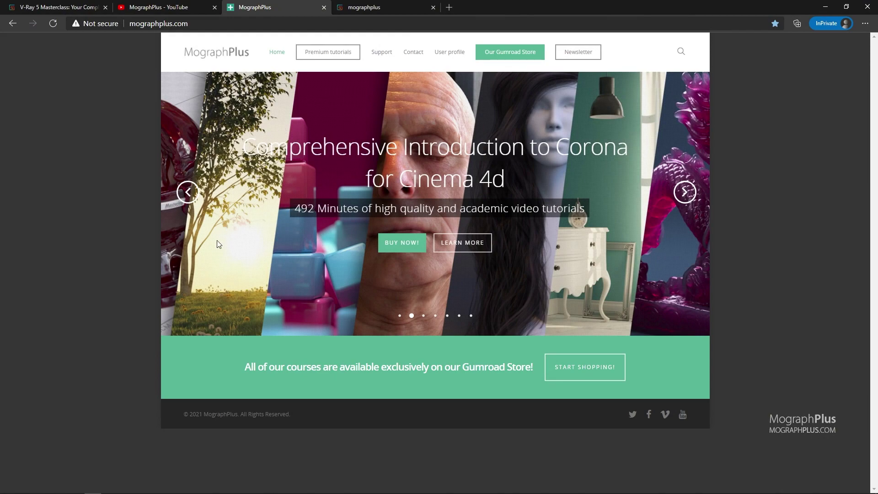
left_click(187, 196)
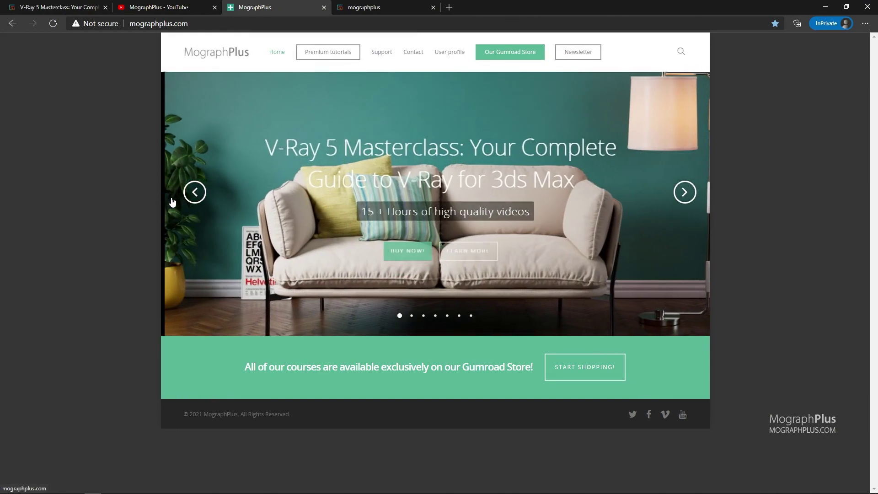
left_click(379, 5)
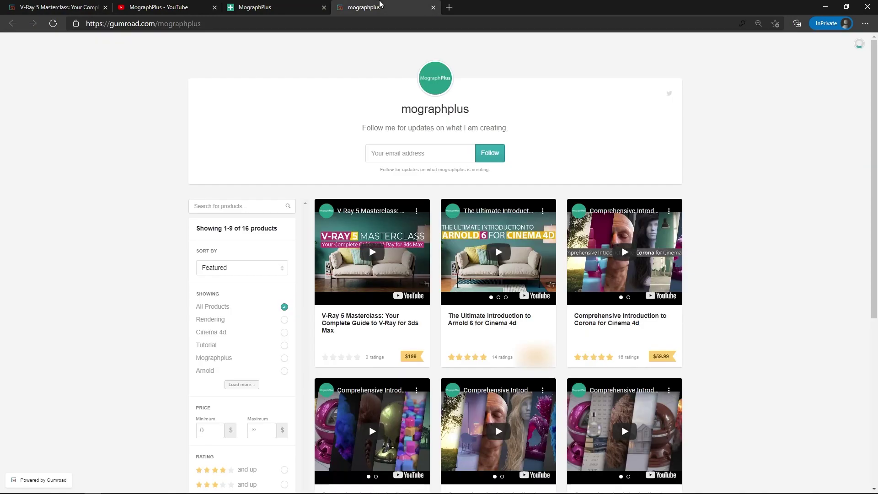
scroll(154, 231, "down", 4)
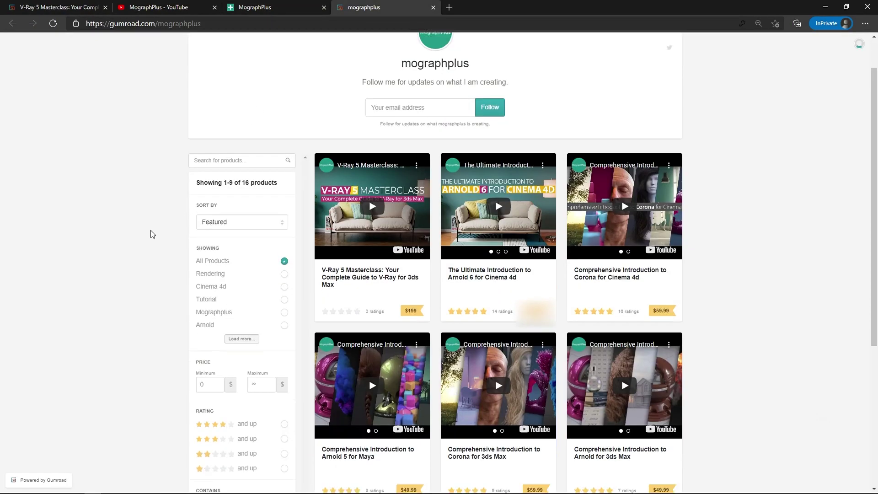